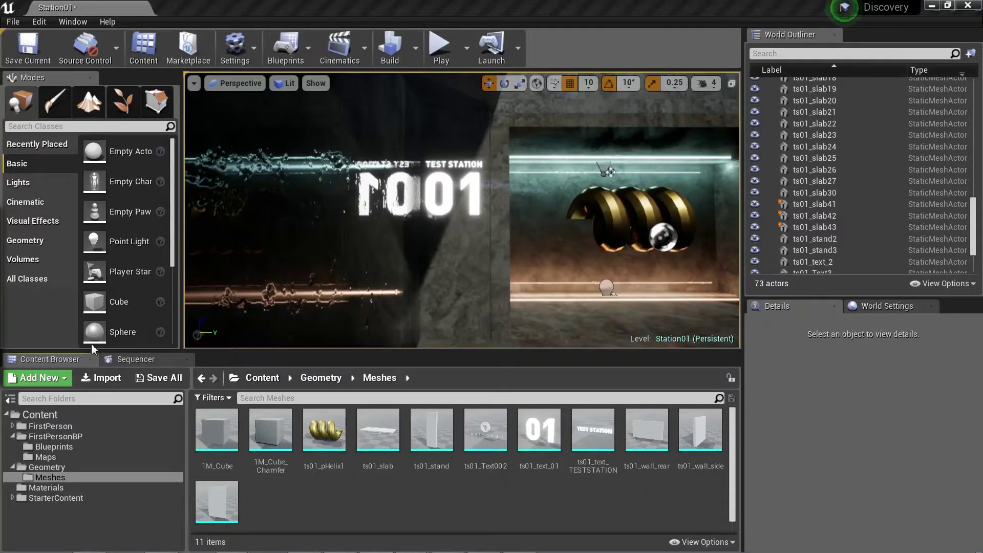
Select the golden helix in the viewport and check the editor's version information
{"action": "left_click", "coordinate": [610, 206]}
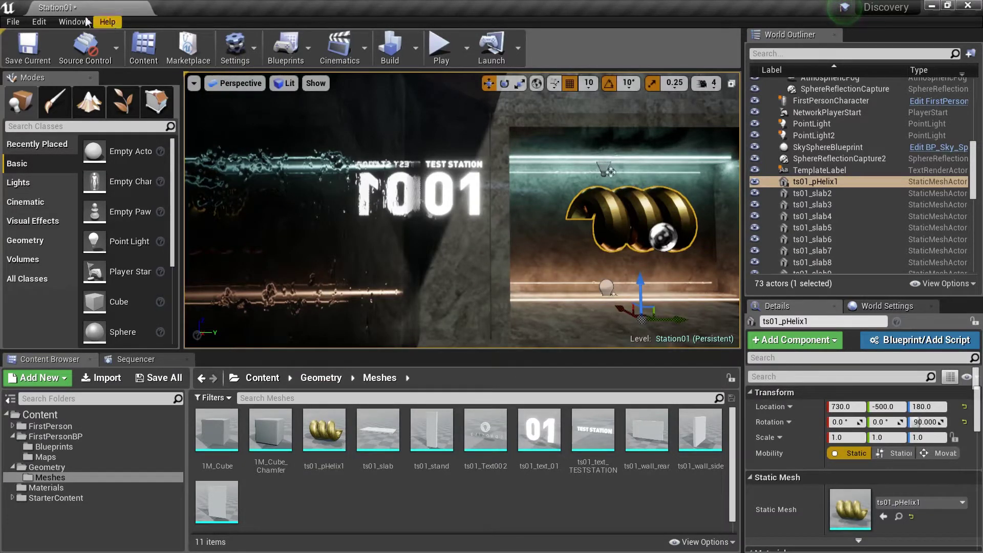
{"action": "left_click", "coordinate": [107, 21]}
{"action": "left_click", "coordinate": [156, 260]}
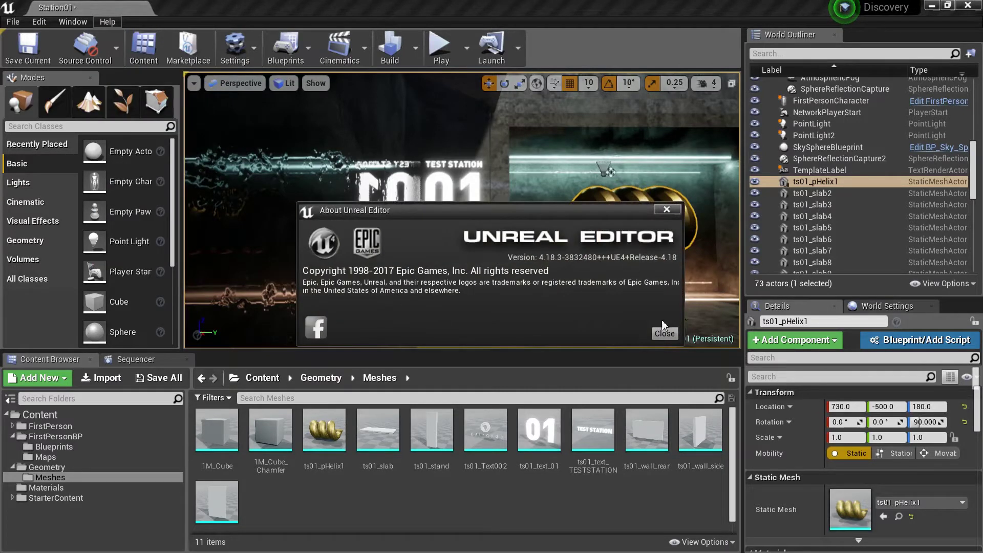
{"action": "left_click", "coordinate": [664, 333]}
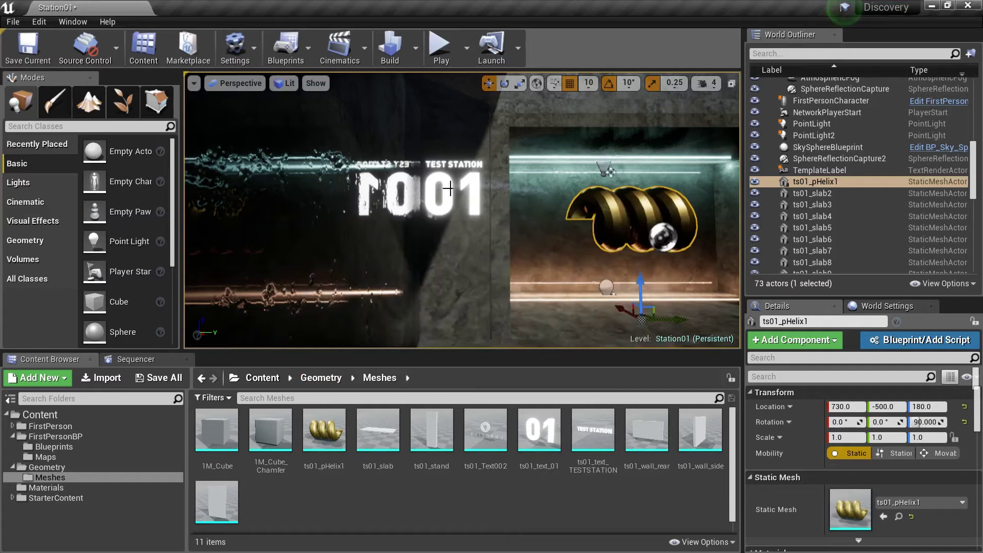
Frame the selected helix and look through the actions available for the ts01_pHelix1 mesh asset
{"action": "key", "text": "f"}
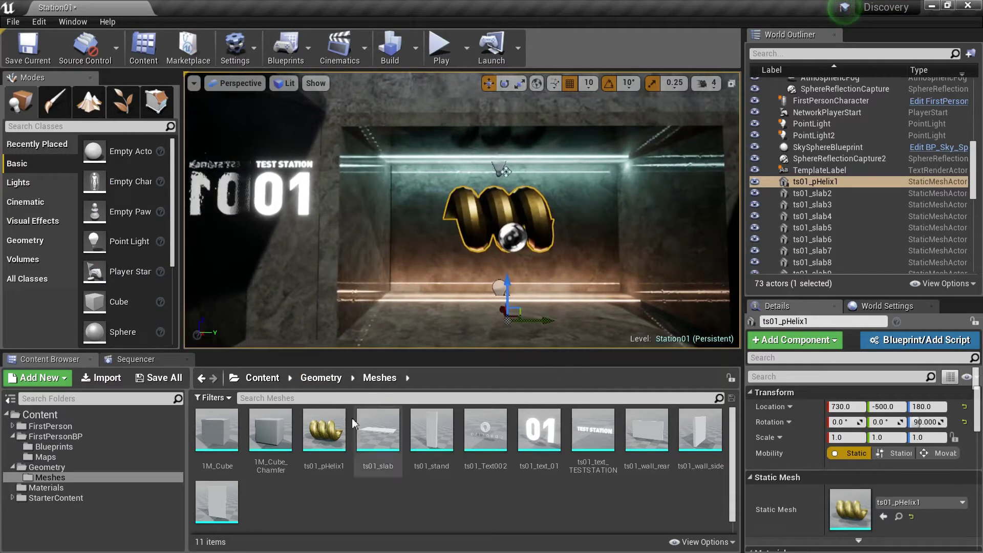
{"action": "left_click", "coordinate": [319, 434]}
{"action": "right_click", "coordinate": [320, 435]}
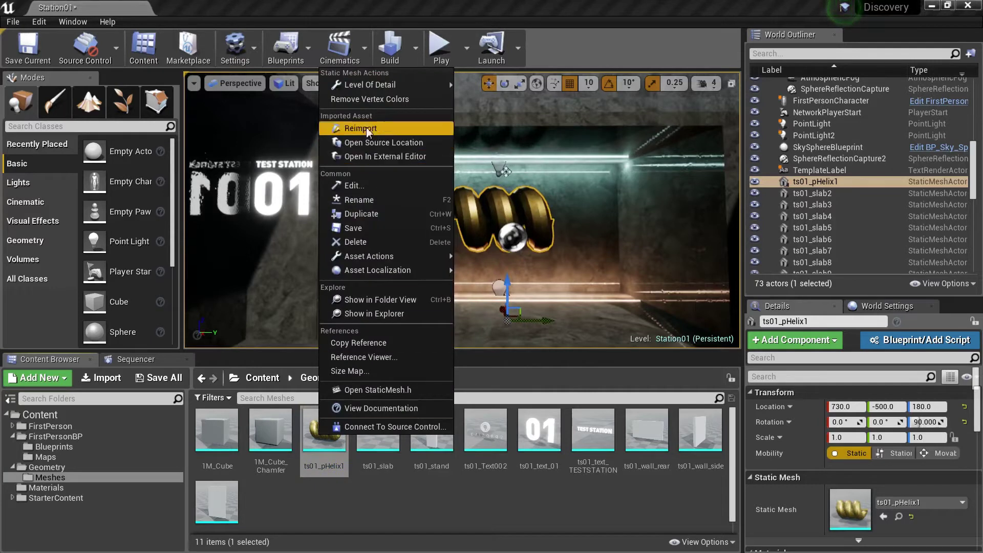
{"action": "left_click", "coordinate": [425, 496]}
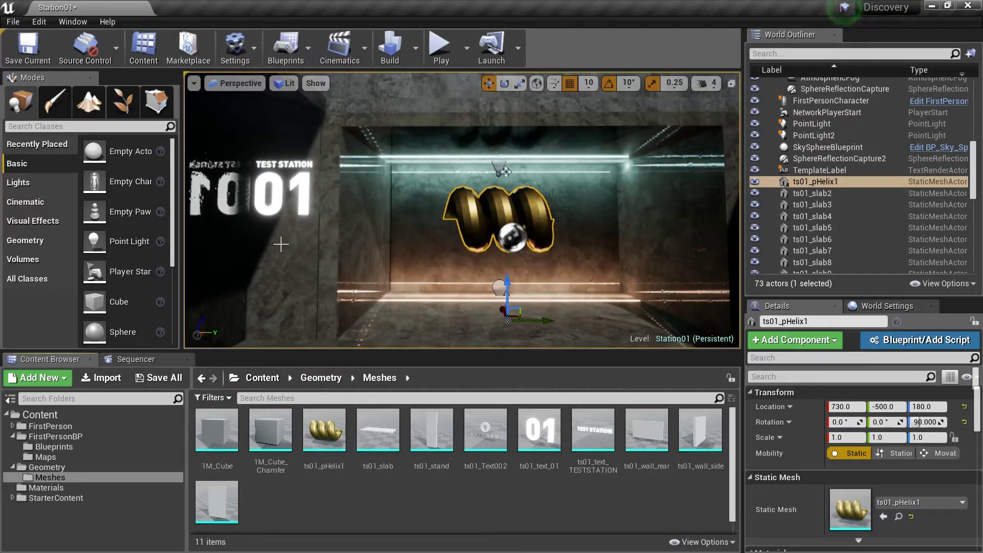
Find the Apex Destruction plugin by searching for "apex" and enable it
{"action": "left_click", "coordinate": [75, 23]}
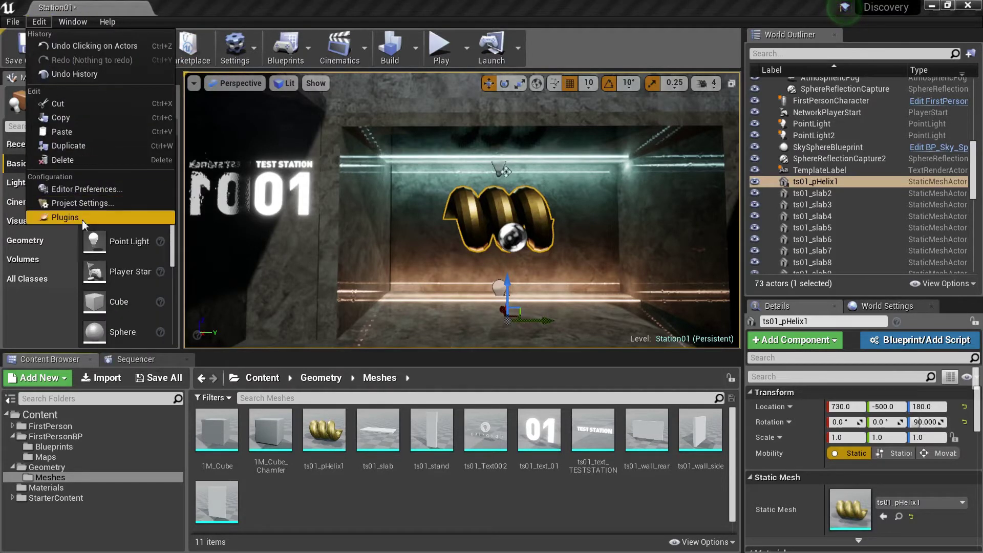
{"action": "left_click", "coordinate": [82, 219]}
{"action": "left_click", "coordinate": [647, 25]}
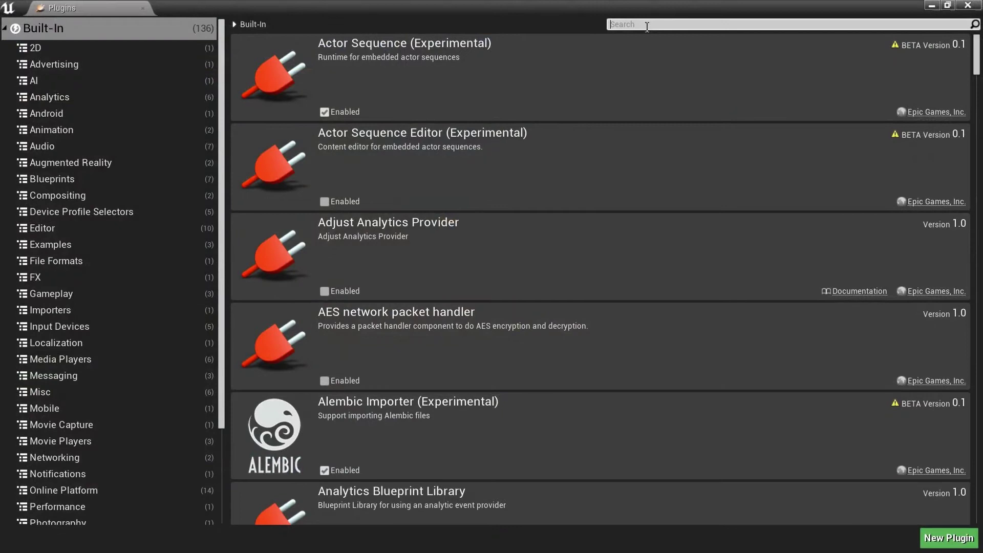
{"action": "type", "text": "apex"}
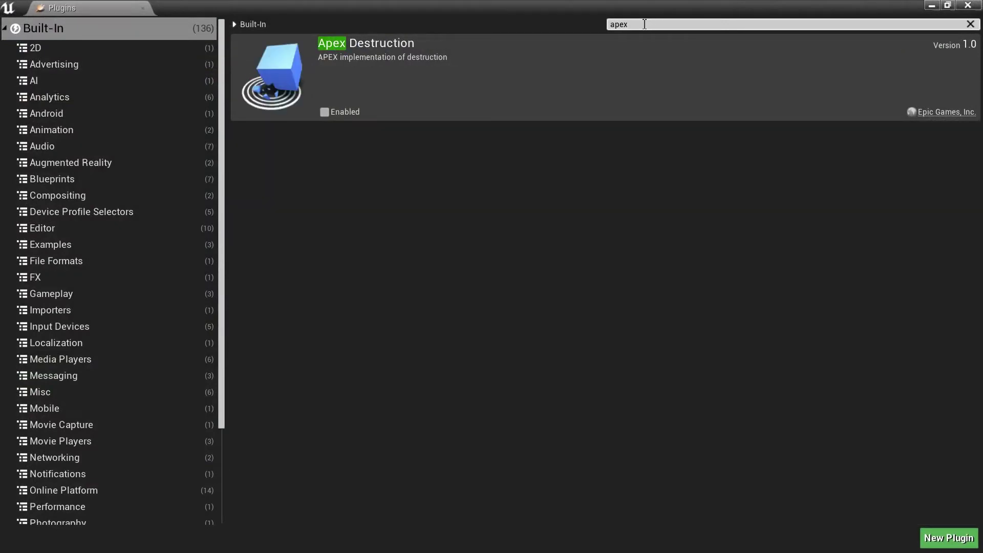
{"action": "left_click", "coordinate": [325, 112]}
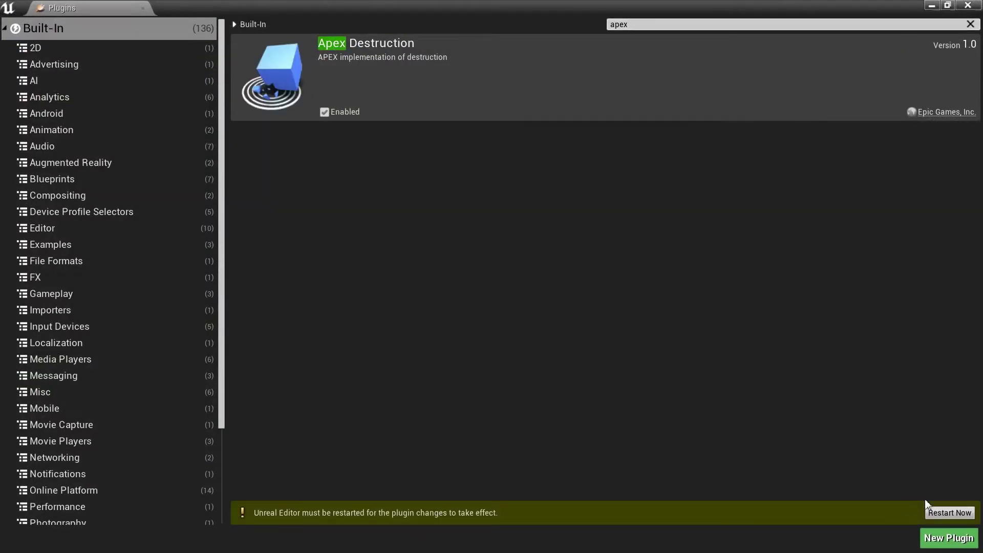
Restart the editor with the Station01 level saved, and close the plugin browser after the restart
{"action": "left_click", "coordinate": [947, 514]}
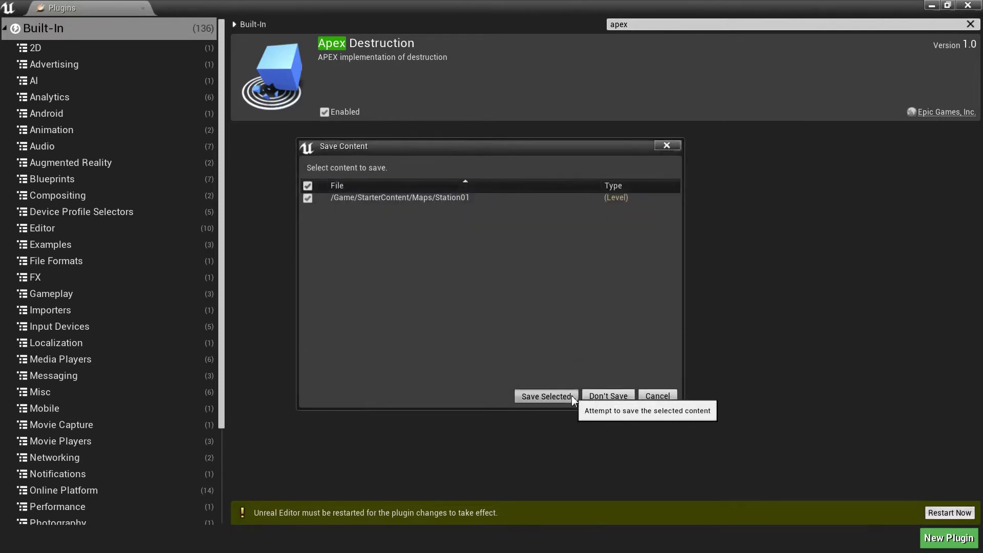
{"action": "left_click", "coordinate": [546, 396]}
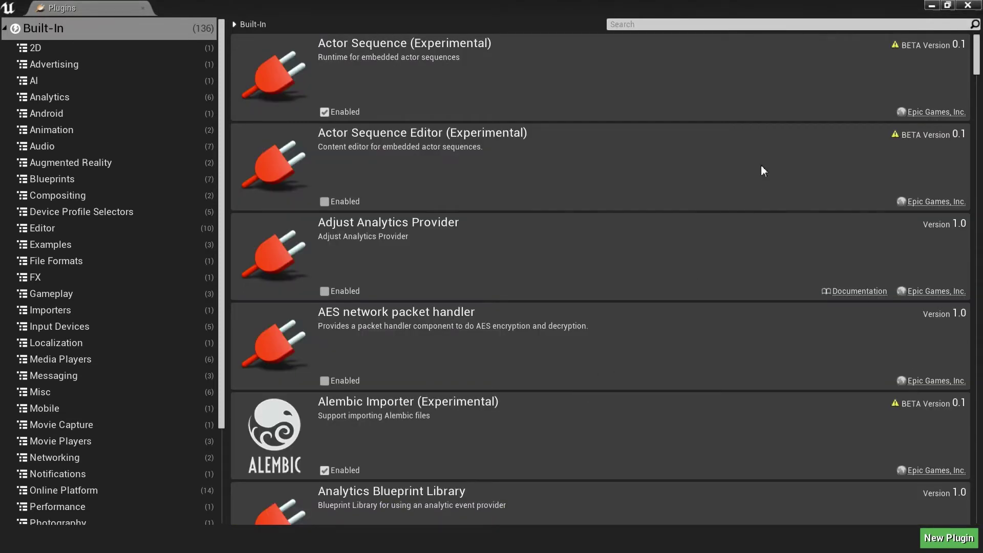
{"action": "left_click", "coordinate": [968, 6]}
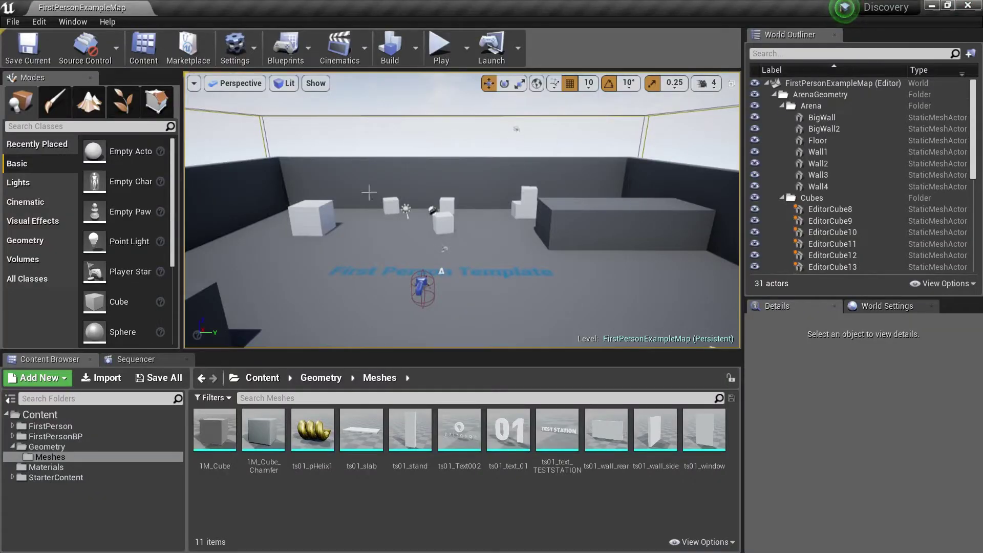
Reopen the recent level Station01 and dismiss the message log
{"action": "left_click", "coordinate": [13, 21]}
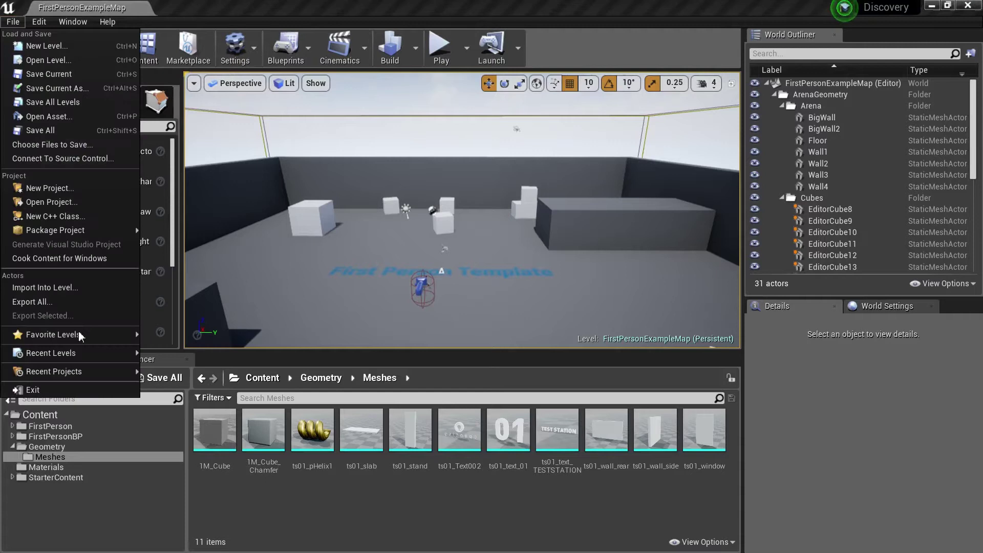
{"action": "mouse_move", "coordinate": [109, 355]}
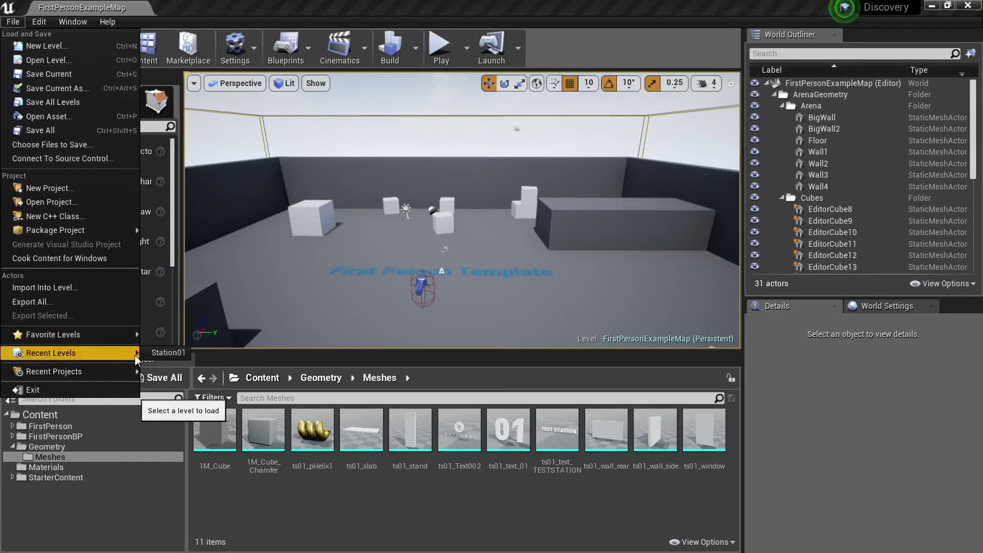
{"action": "left_click", "coordinate": [169, 353]}
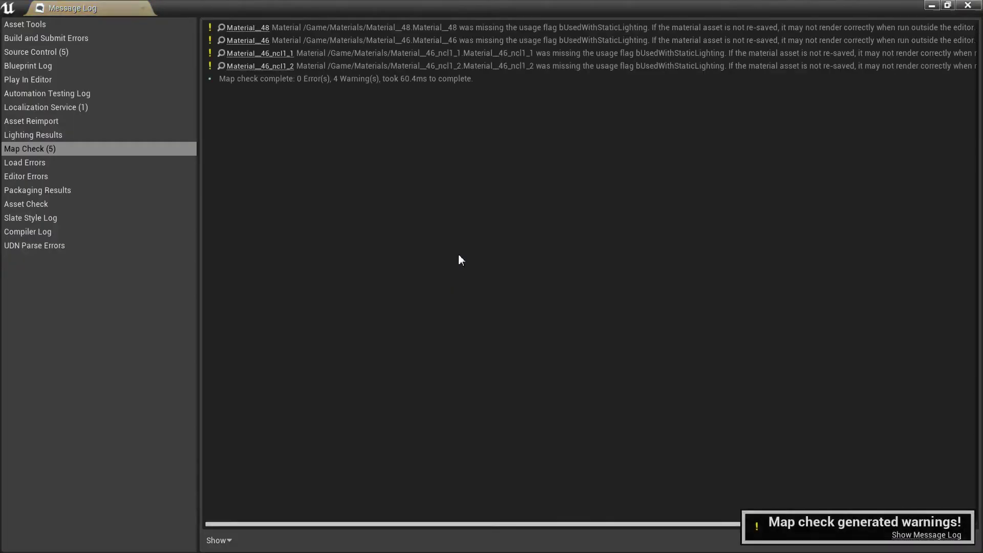
{"action": "left_click", "coordinate": [970, 6]}
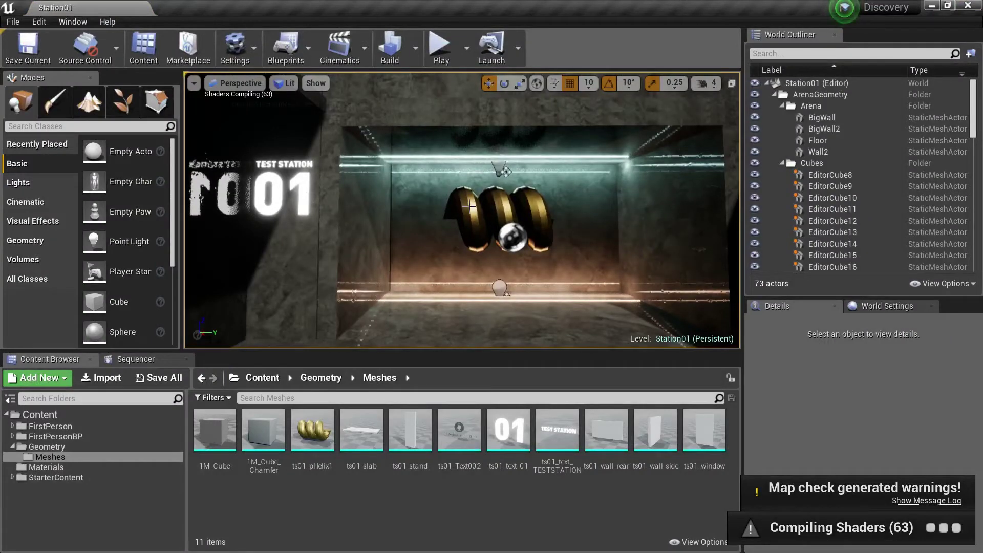
Create a destructible mesh from the ts01_pHelix1 static mesh
{"action": "left_click", "coordinate": [471, 206]}
{"action": "right_click", "coordinate": [316, 432]}
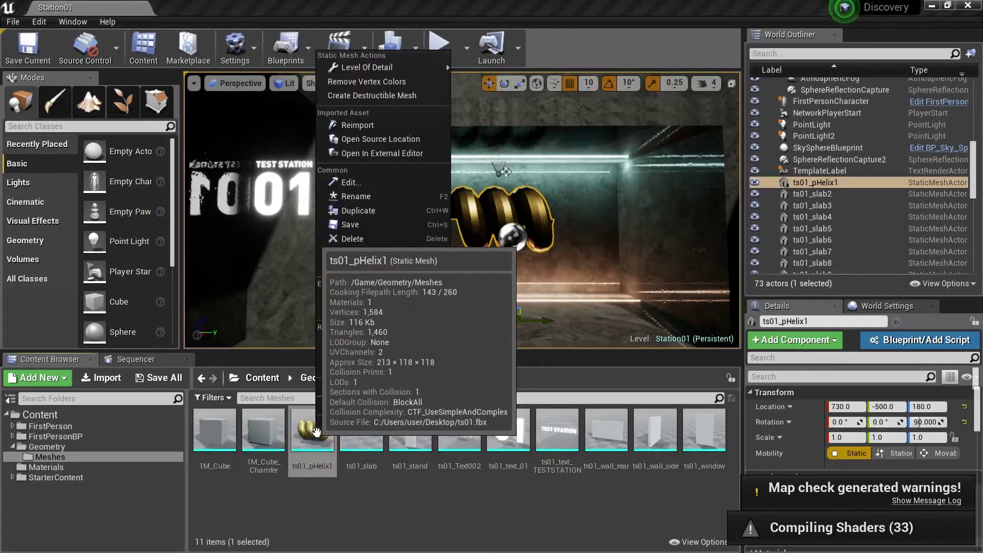
{"action": "left_click", "coordinate": [393, 94]}
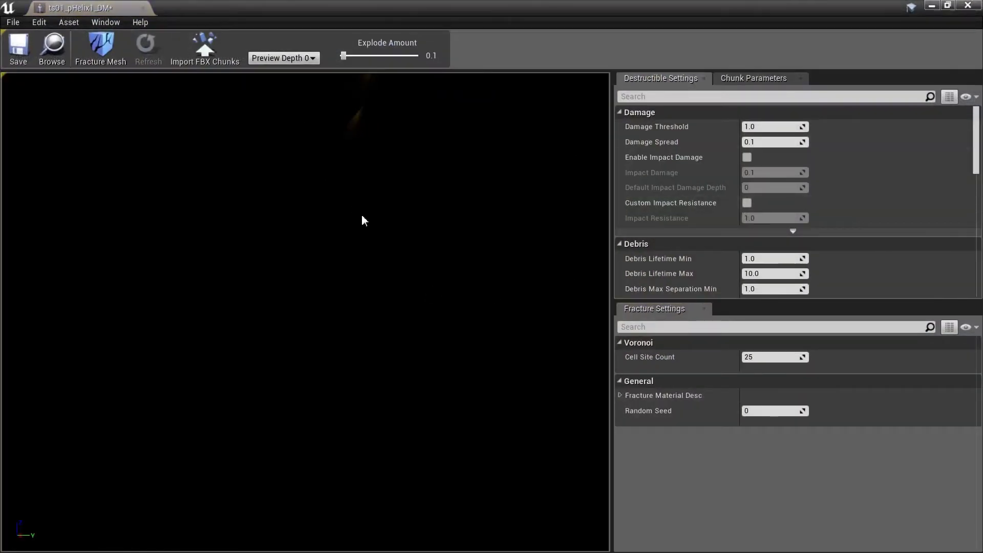
Fracture the helix, previewing its depth 1 chunks at an explode amount of 1.2, and save the destructible mesh before closing its editor
{"action": "scroll", "coordinate": [362, 215], "scroll_direction": "down", "scroll_amount": 3}
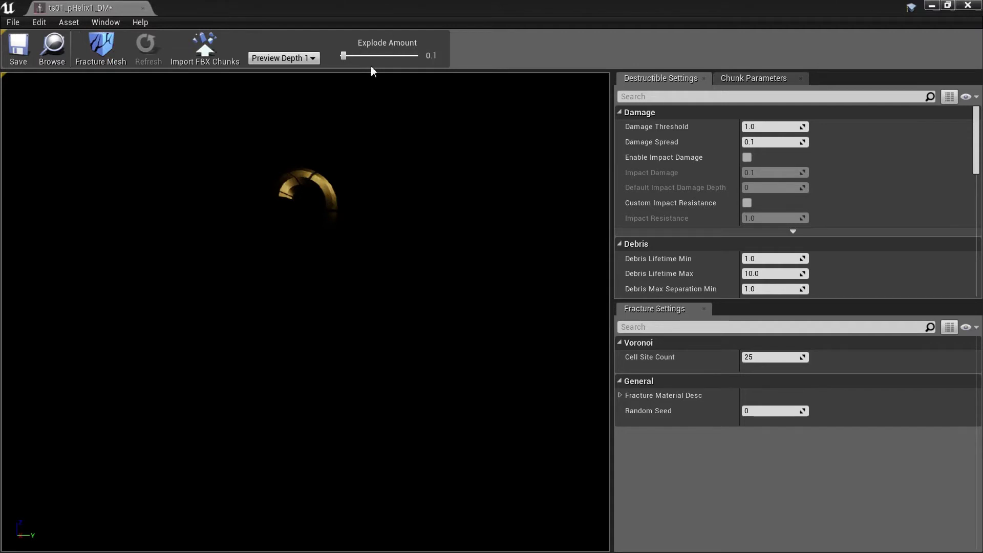
{"action": "left_click_drag", "start_coordinate": [344, 55], "coordinate": [360, 55]}
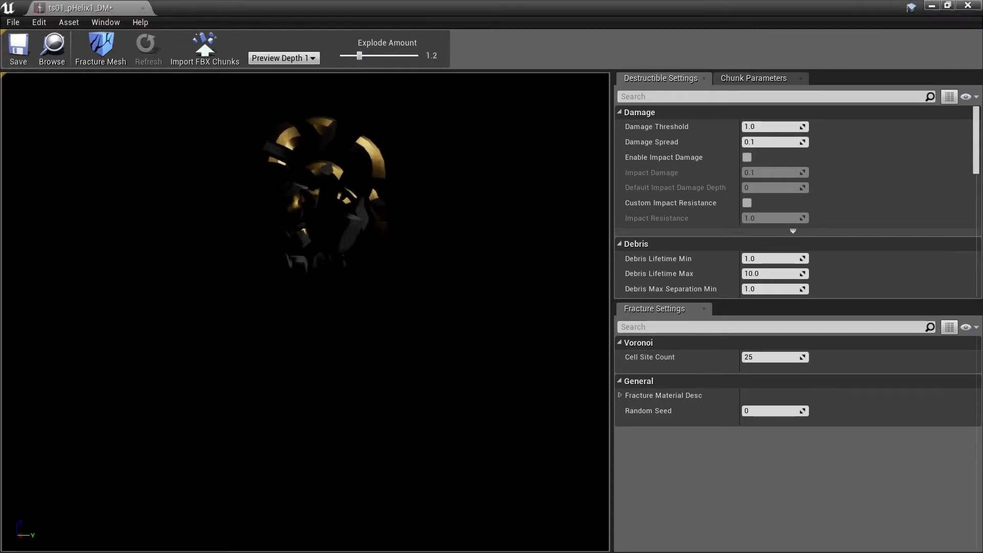
{"action": "right_click_drag", "start_coordinate": [306, 312], "coordinate": [410, 266]}
{"action": "right_click_drag", "start_coordinate": [403, 140], "coordinate": [419, 118]}
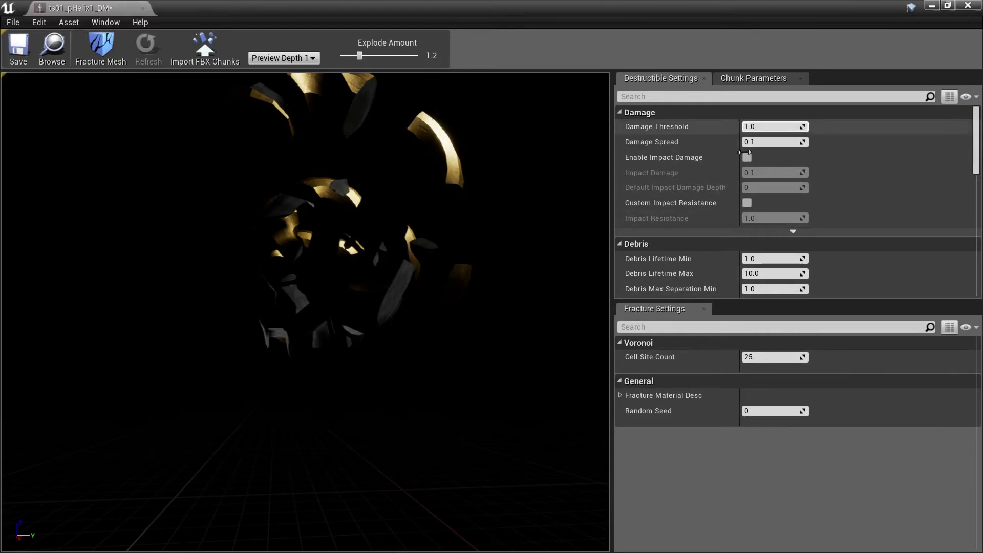
{"action": "left_click", "coordinate": [26, 58]}
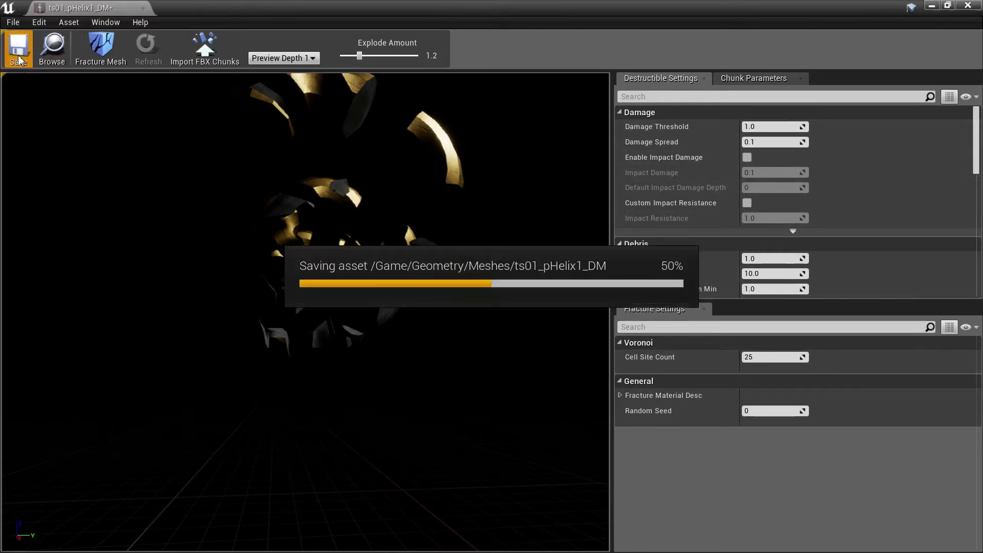
{"action": "left_click", "coordinate": [968, 6]}
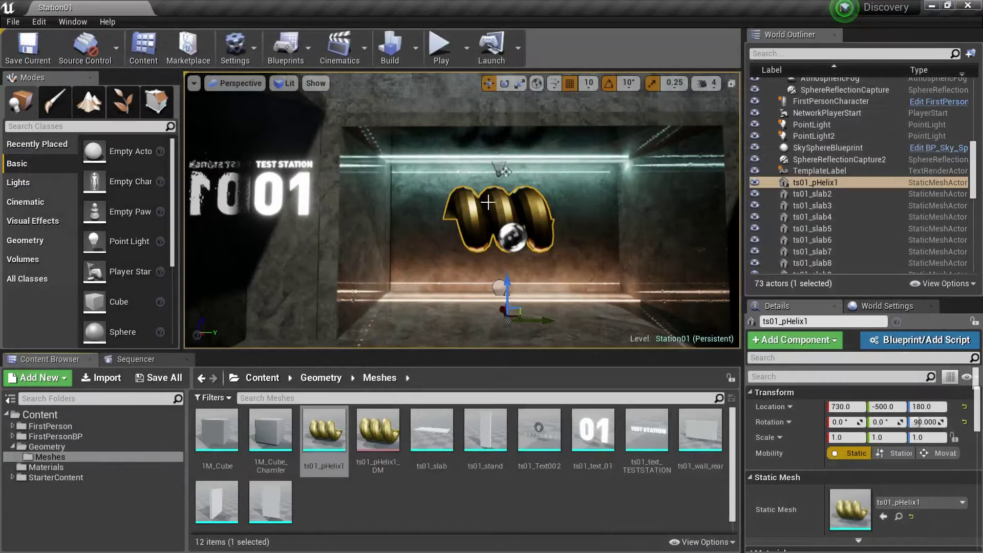
Place the ts01_pHelix1_DM destructible mesh in the lit display bay and delete the original static helix
{"action": "left_click_drag", "start_coordinate": [378, 430], "coordinate": [500, 221]}
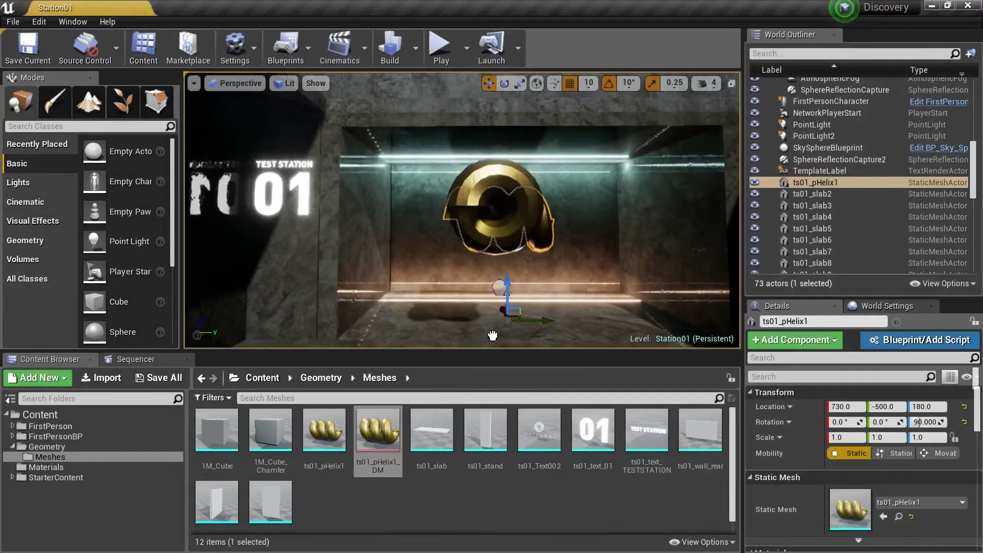
{"action": "key", "text": "Delete"}
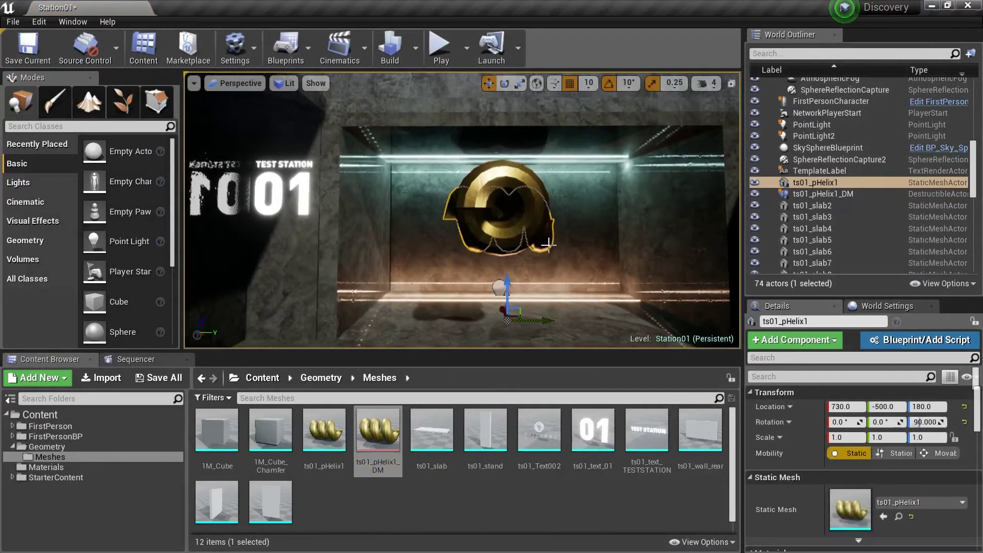
Rotate the destructible helix 90° around Z and move it to Y -500 and Z 160 inside the bay
{"action": "left_click", "coordinate": [526, 188]}
{"action": "key", "text": "e"}
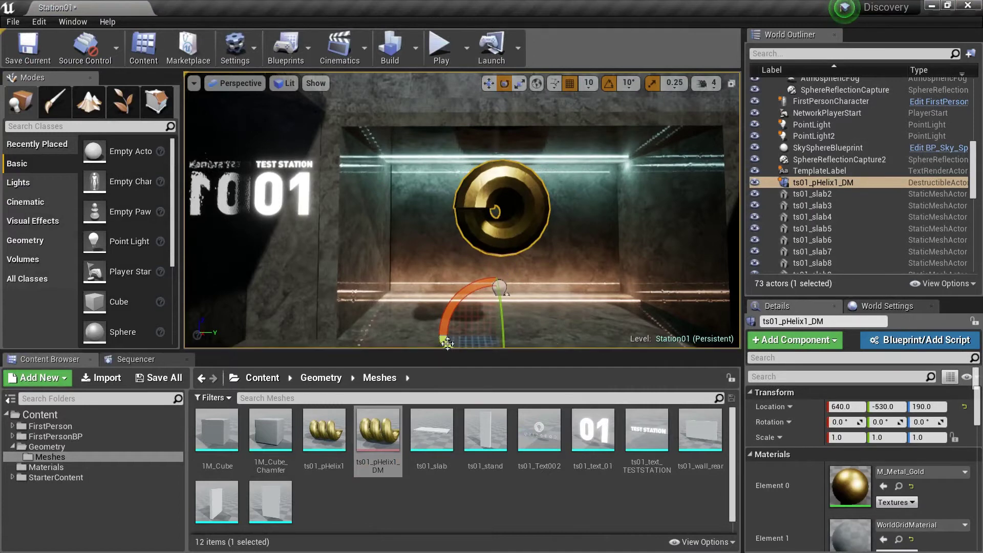
{"action": "left_click_drag", "start_coordinate": [477, 333], "coordinate": [504, 171]}
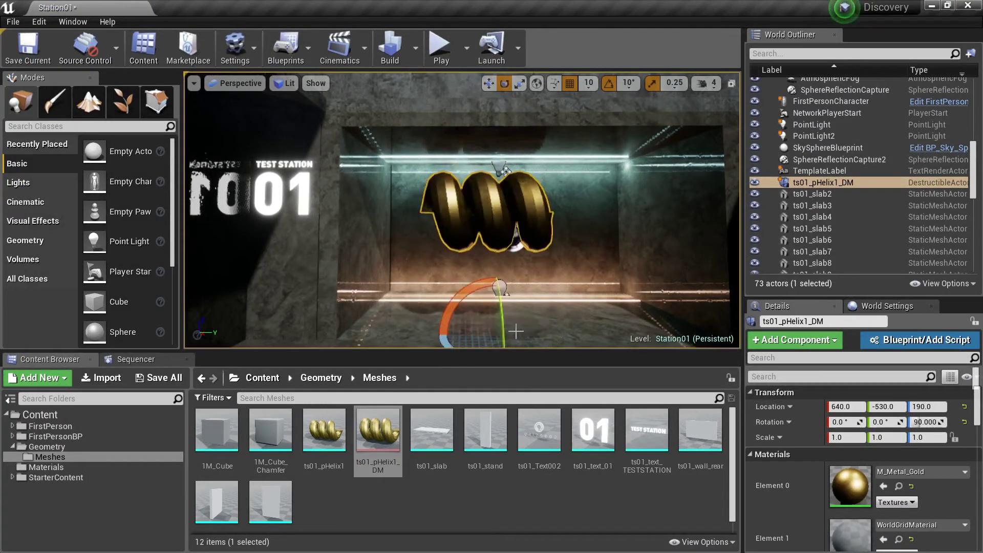
{"action": "key", "text": "w"}
{"action": "left_click_drag", "start_coordinate": [506, 330], "coordinate": [534, 344]}
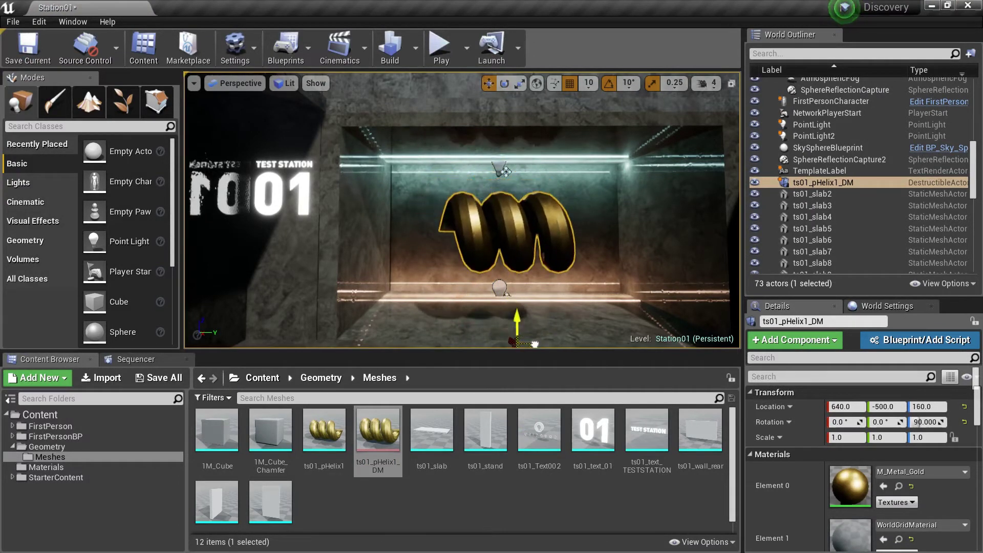
Assign the M_Metal_Gold material to Element 1 of the destructible helix
{"action": "scroll", "coordinate": [878, 470], "scroll_direction": "down", "scroll_amount": 1}
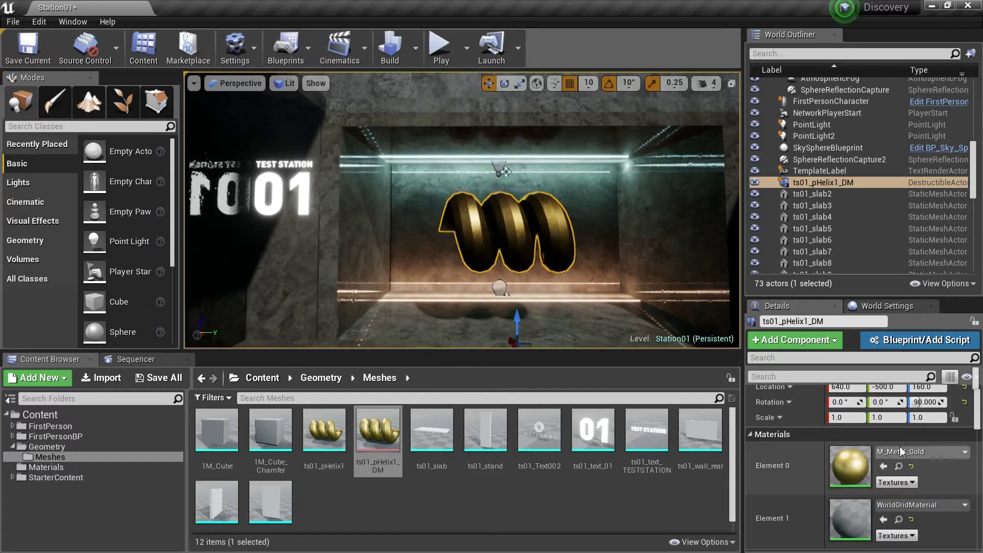
{"action": "left_click", "coordinate": [905, 506]}
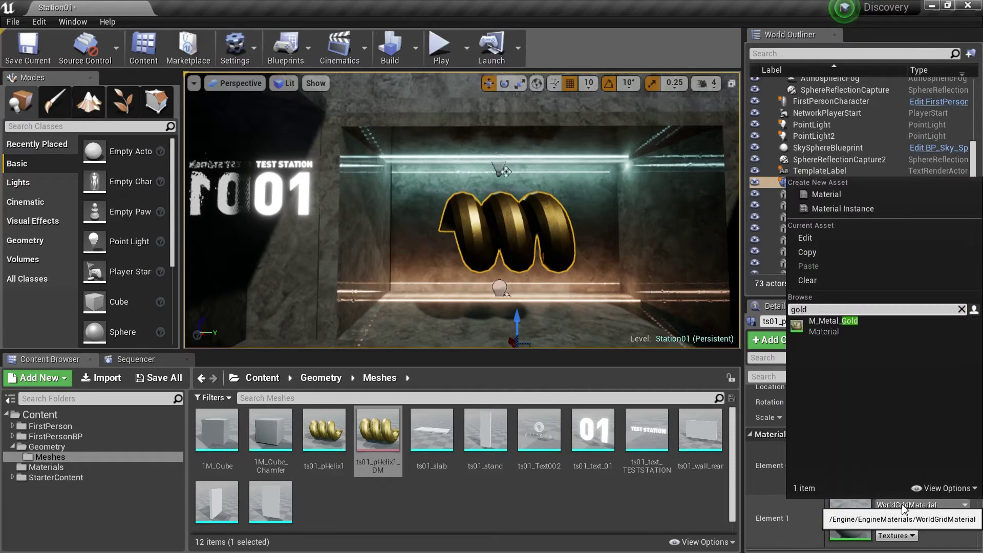
{"action": "left_click", "coordinate": [833, 323]}
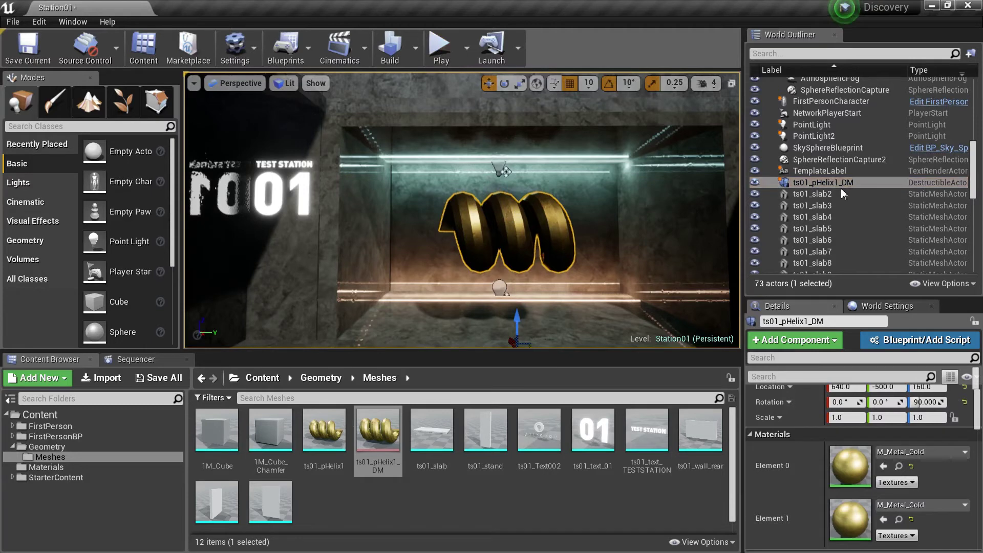
Play-test the level by walking up to the golden helix and back and shooting at it, and end the session
{"action": "left_click", "coordinate": [442, 48]}
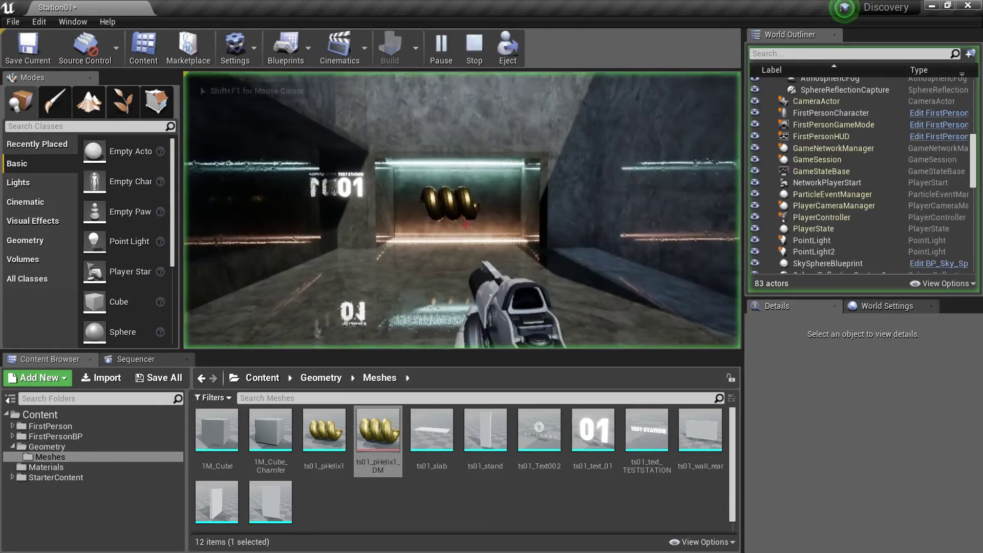
{"action": "key", "text": "w"}
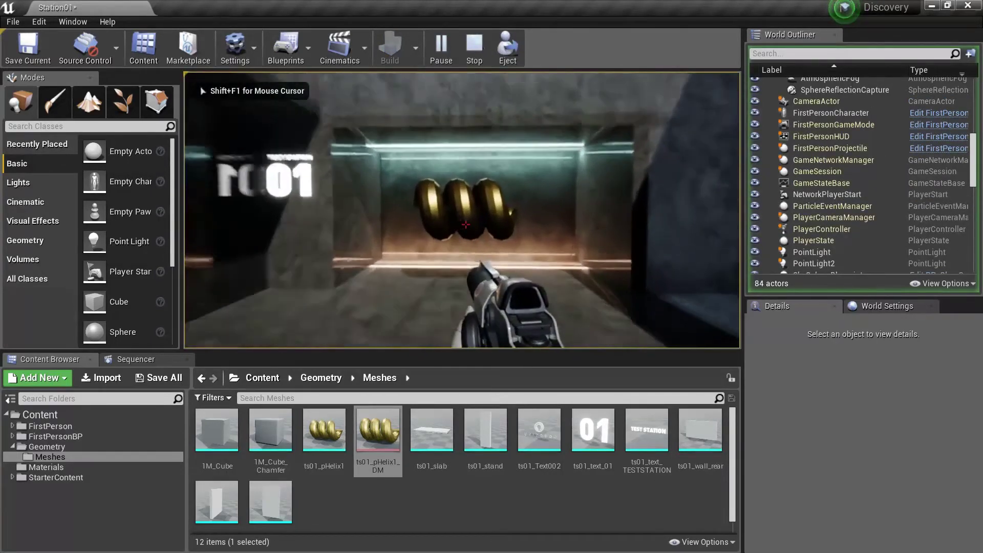
{"action": "key", "text": "s"}
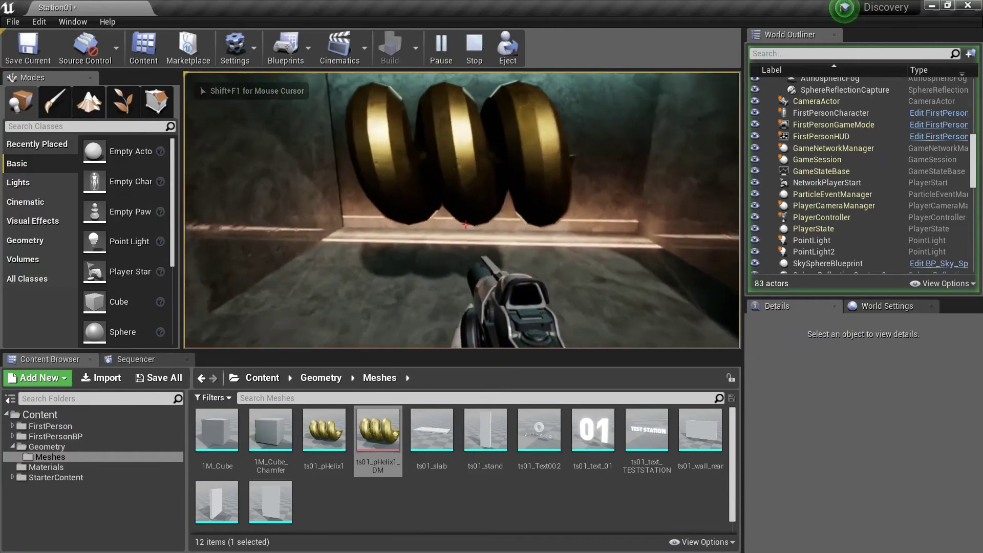
{"action": "key", "text": "w"}
{"action": "key", "text": "s"}
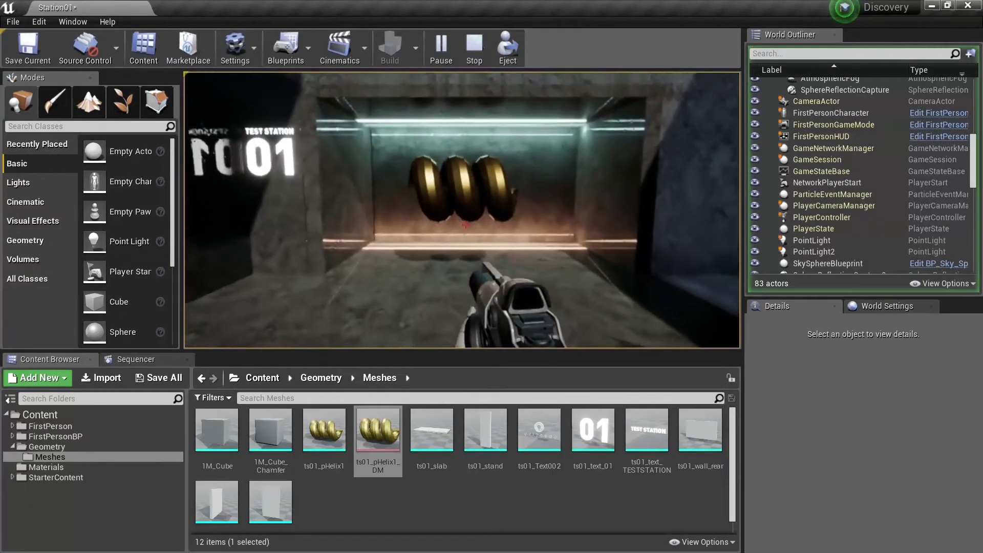
{"action": "key", "text": "Escape"}
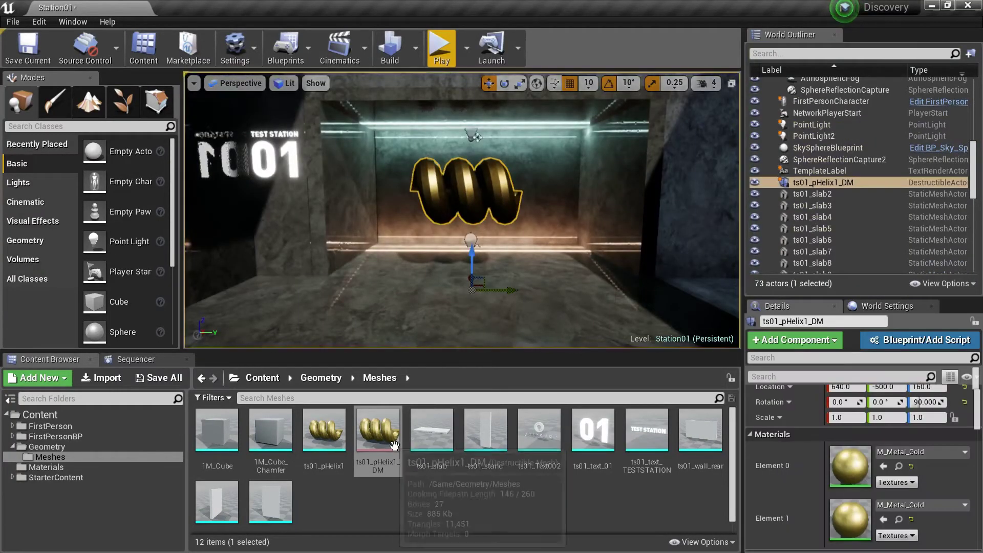
Fracture the ts01_pHelix1_DM destructible mesh again, enable its impact damage, and save it before closing its editor
{"action": "double_click", "coordinate": [398, 459]}
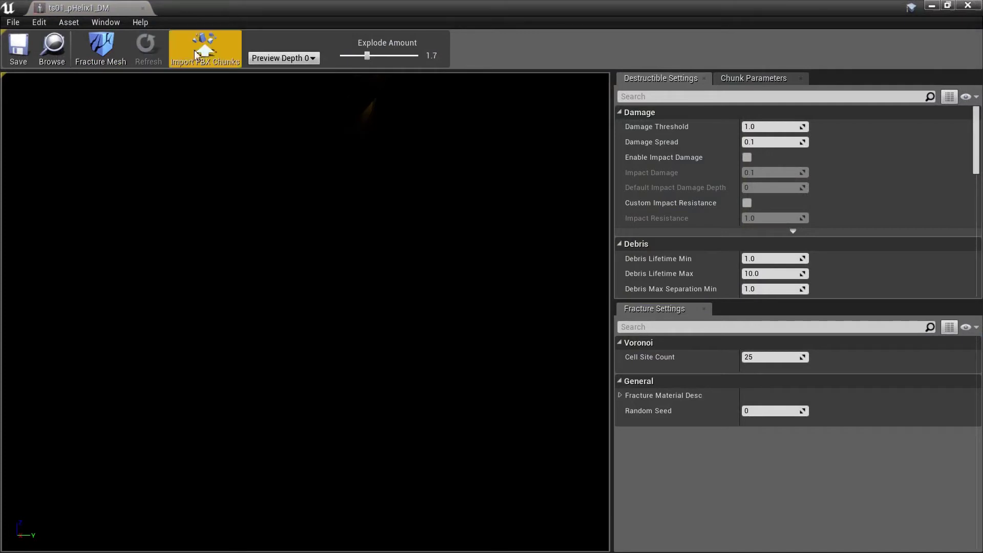
{"action": "left_click", "coordinate": [103, 49]}
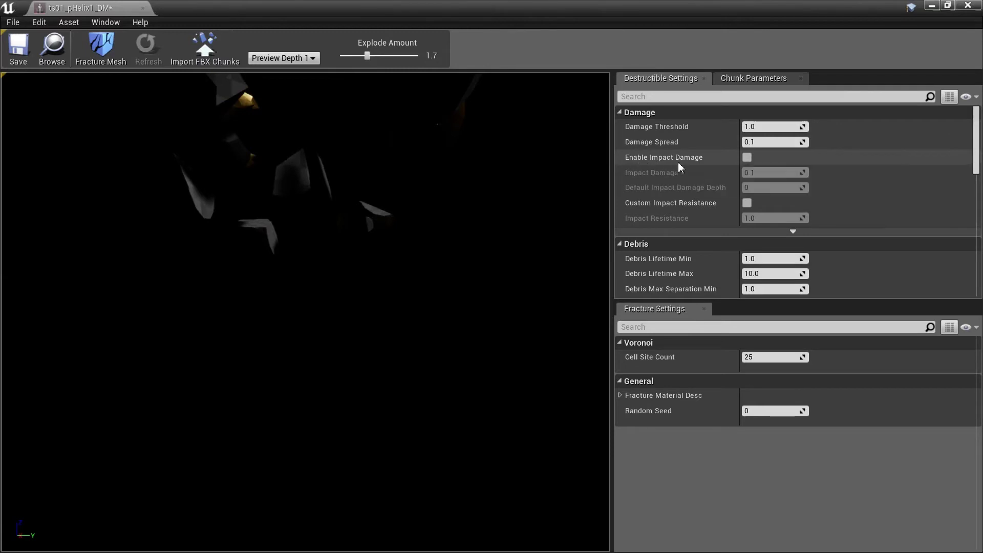
{"action": "left_click", "coordinate": [747, 158]}
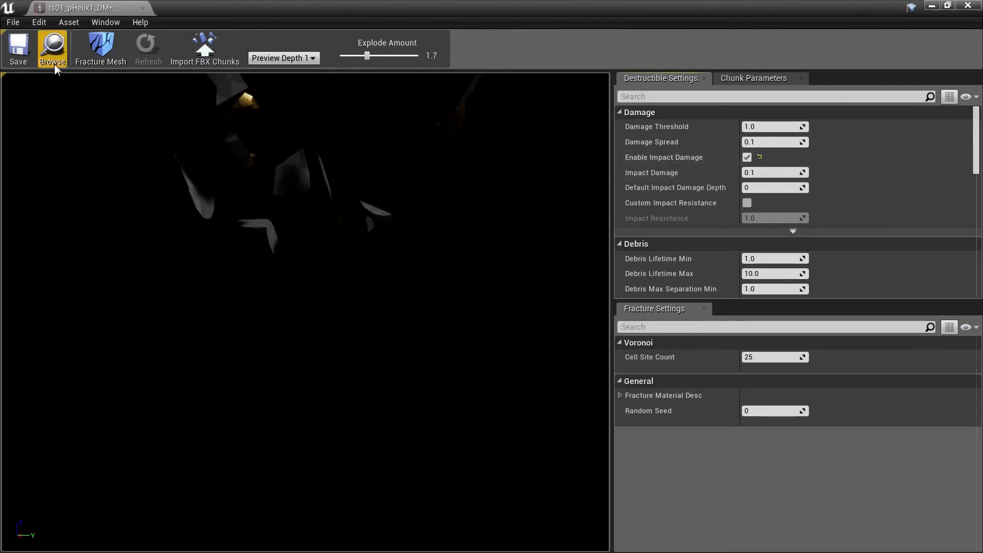
{"action": "left_click", "coordinate": [29, 53]}
{"action": "left_click", "coordinate": [966, 6]}
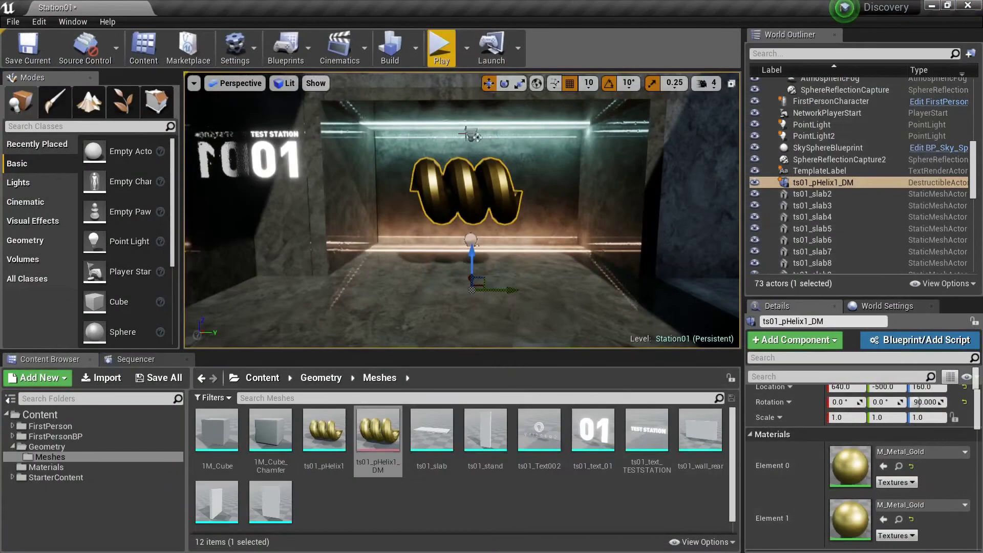
Play-test the level again, shooting the helix and walking up to inspect its fragments before ending the session
{"action": "left_click", "coordinate": [441, 49]}
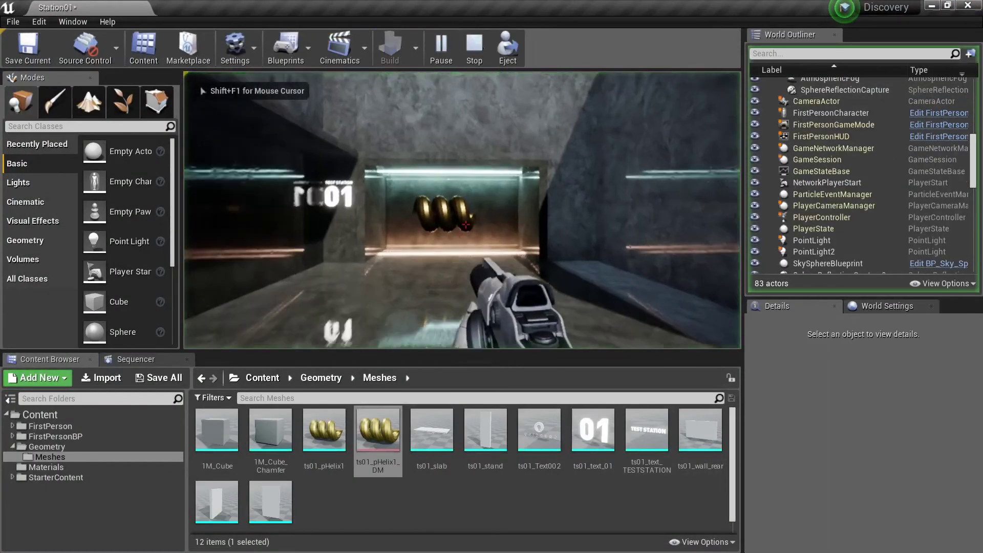
{"action": "left_click", "coordinate": [465, 224]}
{"action": "left_click", "coordinate": [466, 224]}
{"action": "key", "text": "w"}
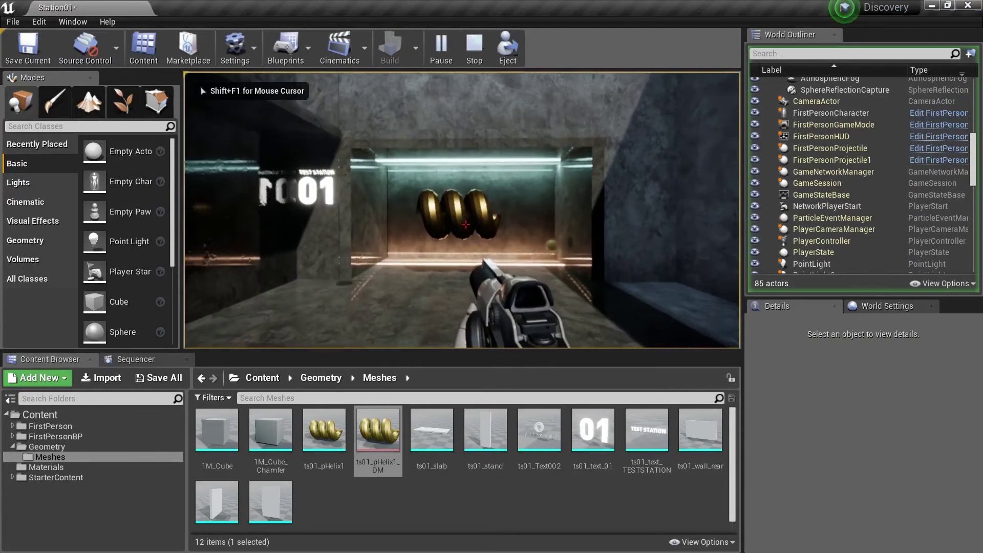
{"action": "key", "text": "w"}
{"action": "key", "text": "s"}
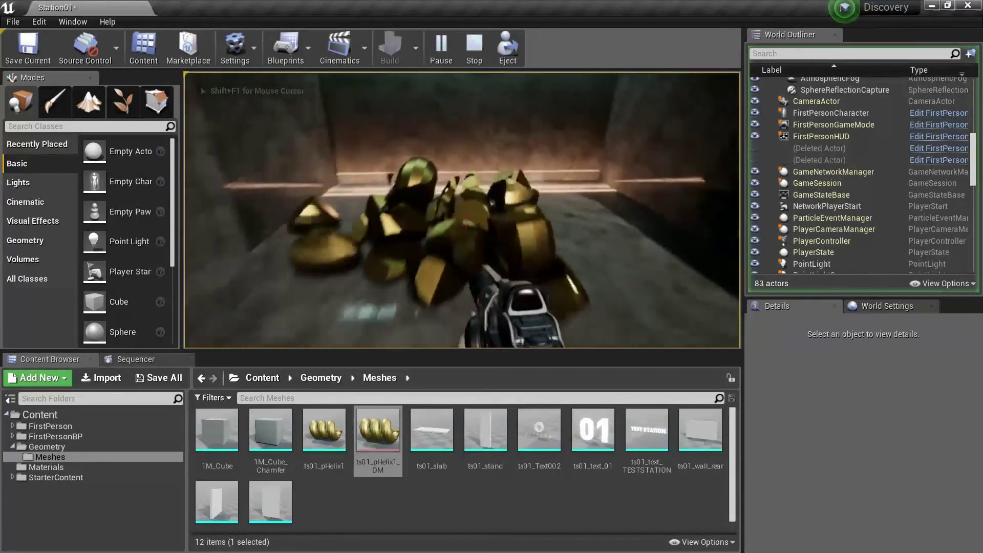
{"action": "key", "text": "s"}
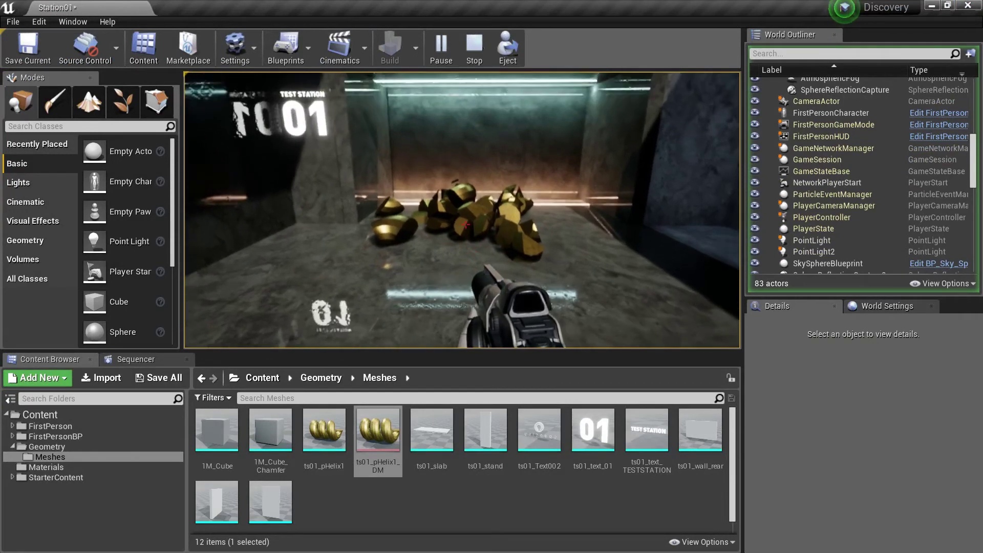
{"action": "key", "text": "Escape"}
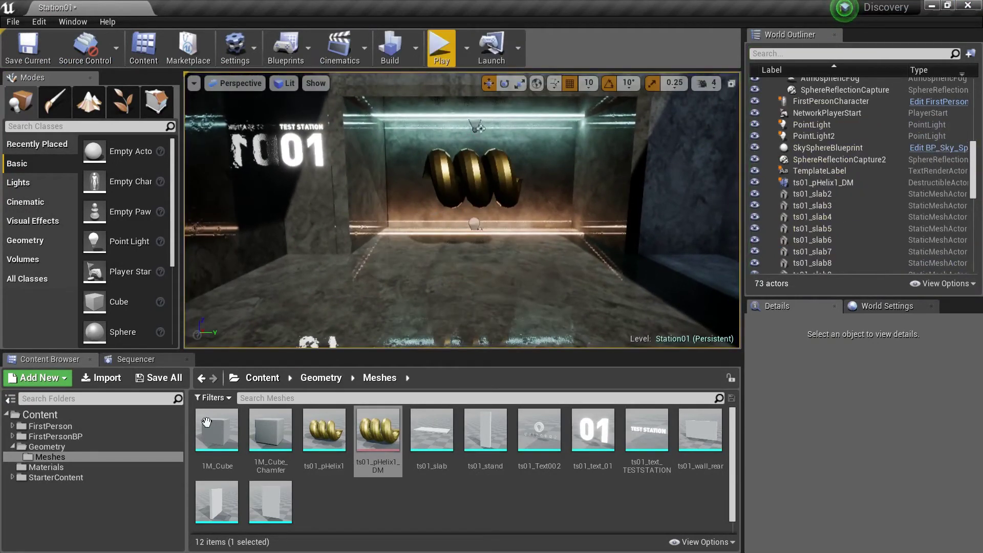
Open the FirstPersonProjectile blueprint from the FirstPersonBP Blueprints folder and show its Event Graph
{"action": "left_click", "coordinate": [55, 436]}
{"action": "double_click", "coordinate": [214, 430]}
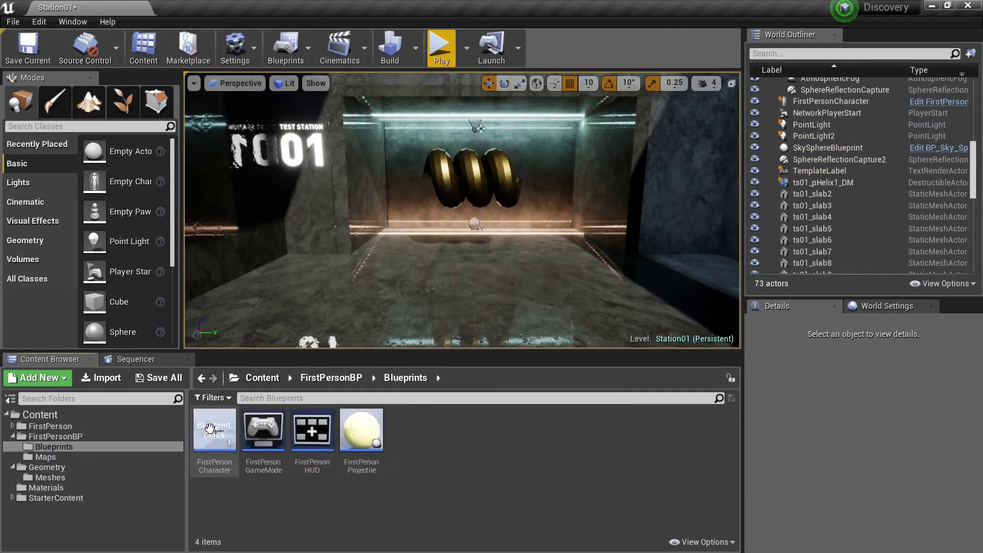
{"action": "left_click", "coordinate": [364, 435]}
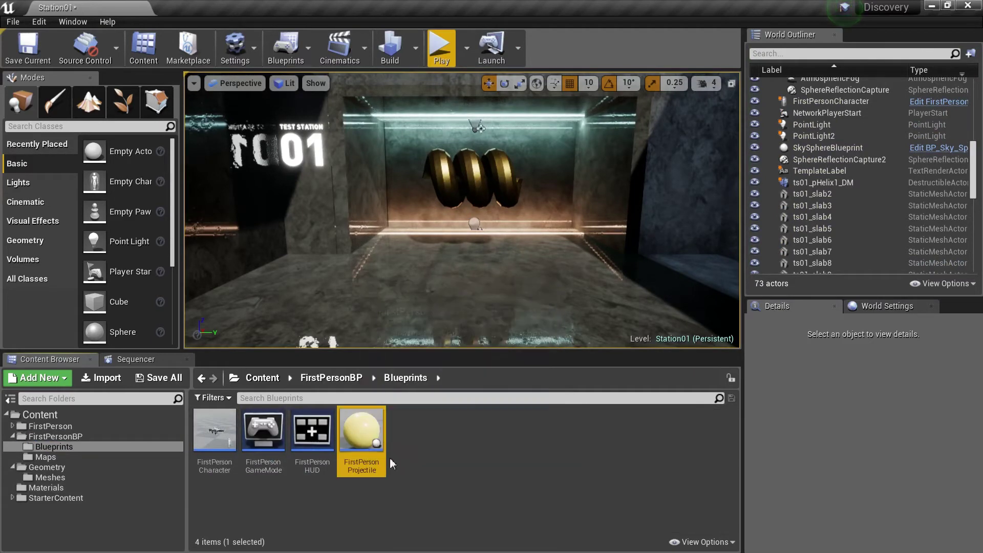
{"action": "double_click", "coordinate": [365, 434]}
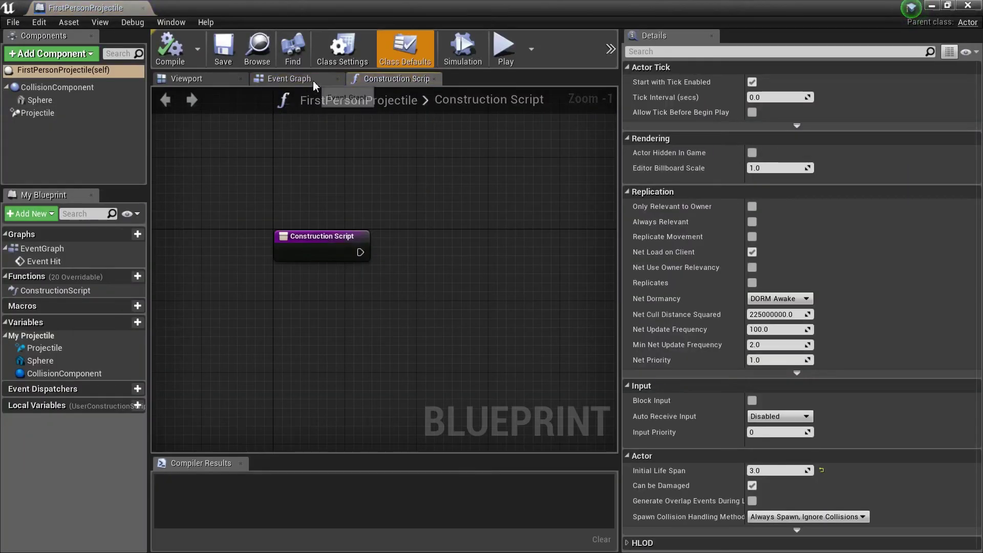
{"action": "left_click", "coordinate": [287, 79]}
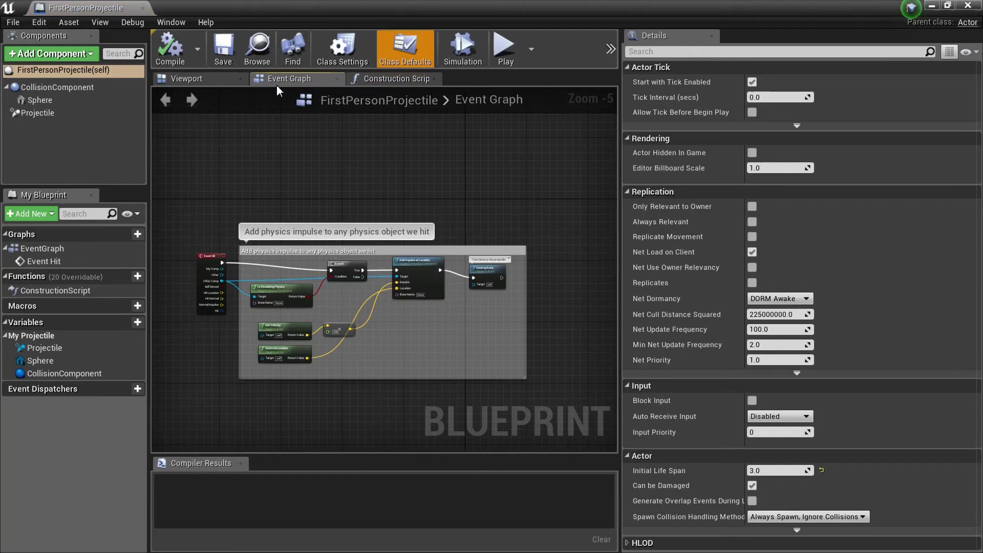
Enable Simulate Physics and Simulation Generates Hit Events on the projectile's CollisionComponent, and compile and save the blueprint
{"action": "left_click", "coordinate": [72, 88]}
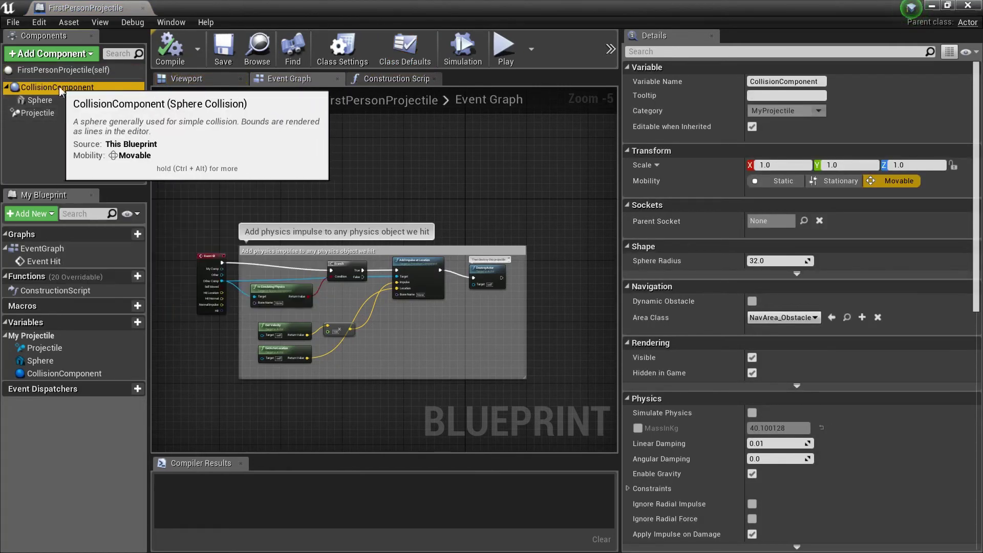
{"action": "left_click", "coordinate": [60, 90]}
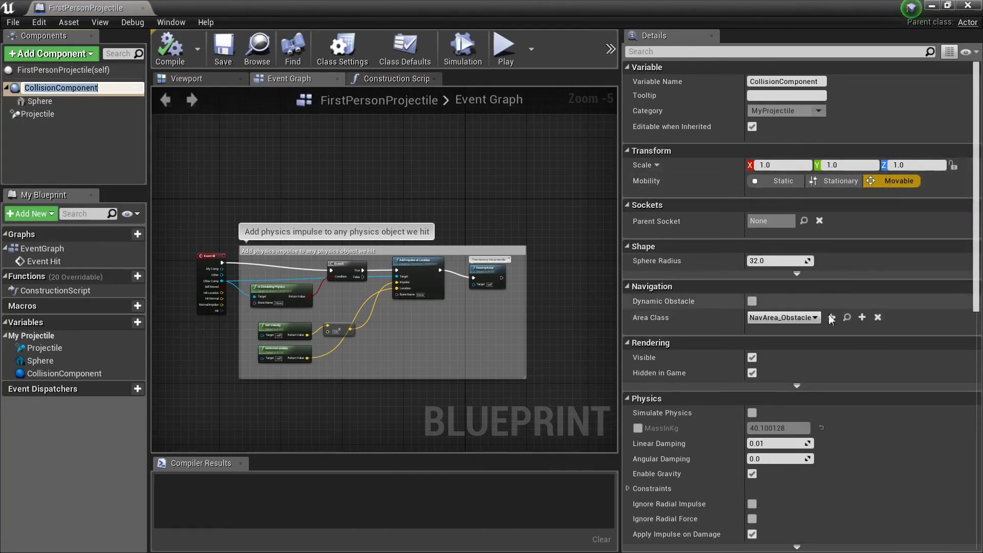
{"action": "scroll", "coordinate": [787, 321], "scroll_direction": "down", "scroll_amount": 3}
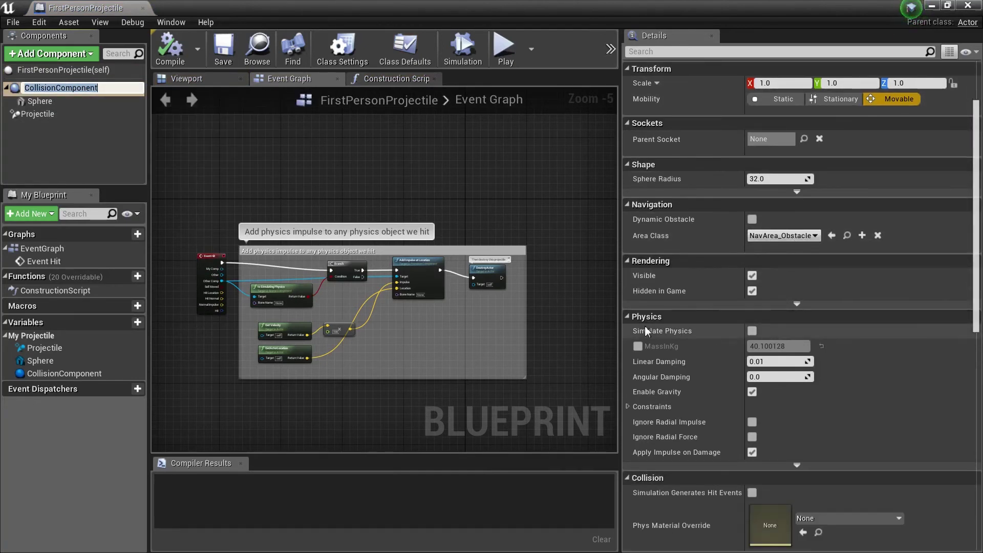
{"action": "left_click", "coordinate": [757, 332]}
{"action": "scroll", "coordinate": [771, 344], "scroll_direction": "down", "scroll_amount": 4}
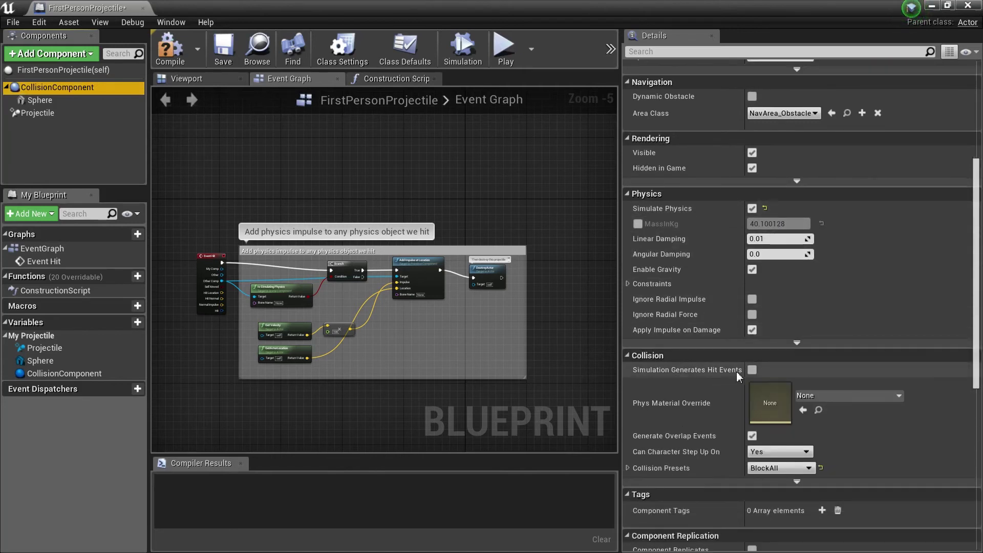
{"action": "left_click", "coordinate": [752, 370]}
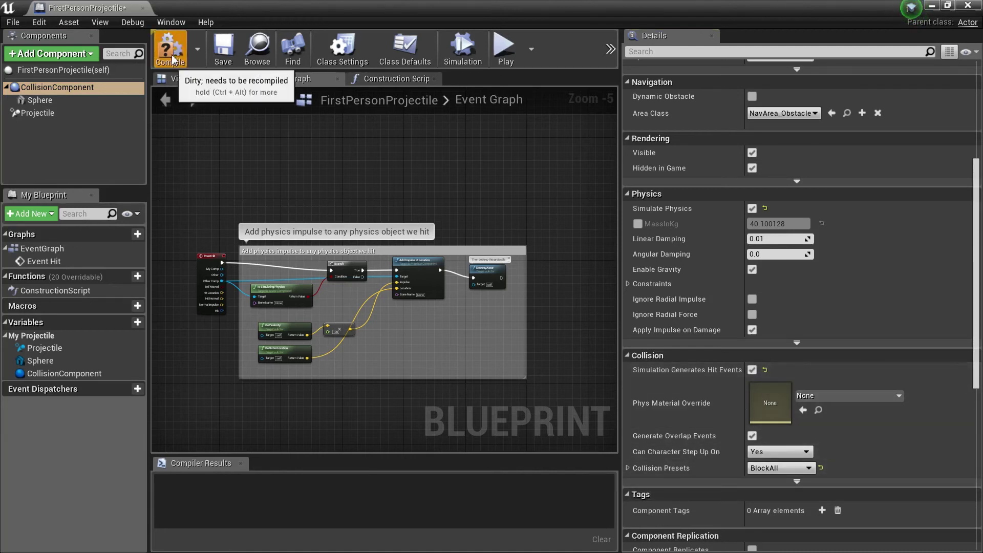
{"action": "left_click", "coordinate": [189, 64]}
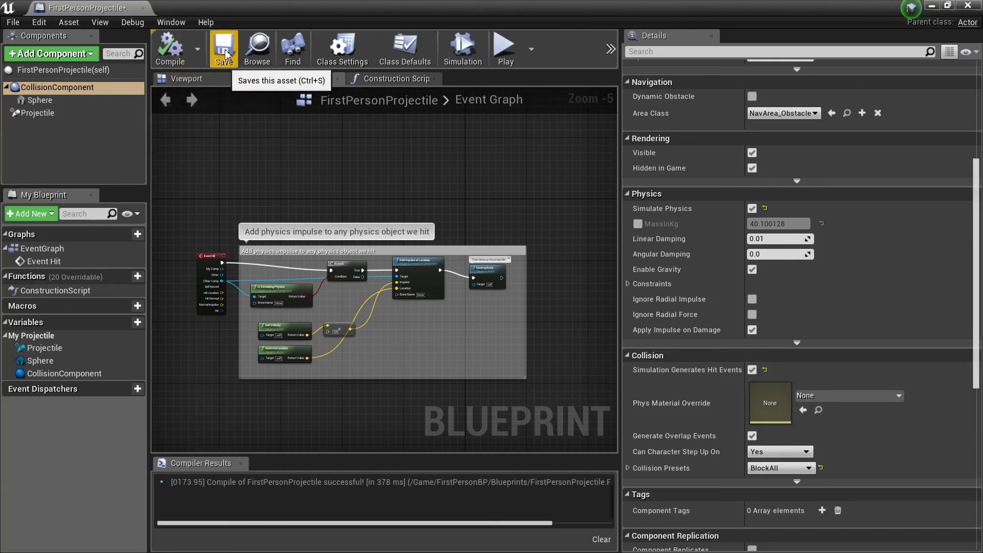
{"action": "left_click", "coordinate": [225, 54]}
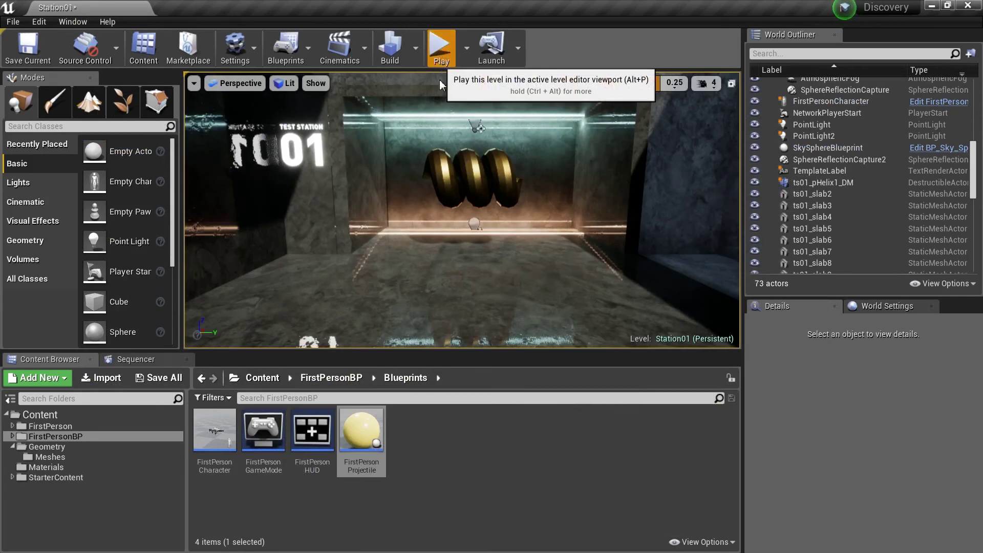
Test the physics-enabled projectile in two play sessions, firing repeatedly at the helix and its fragments while approaching the bay
{"action": "left_click", "coordinate": [441, 48]}
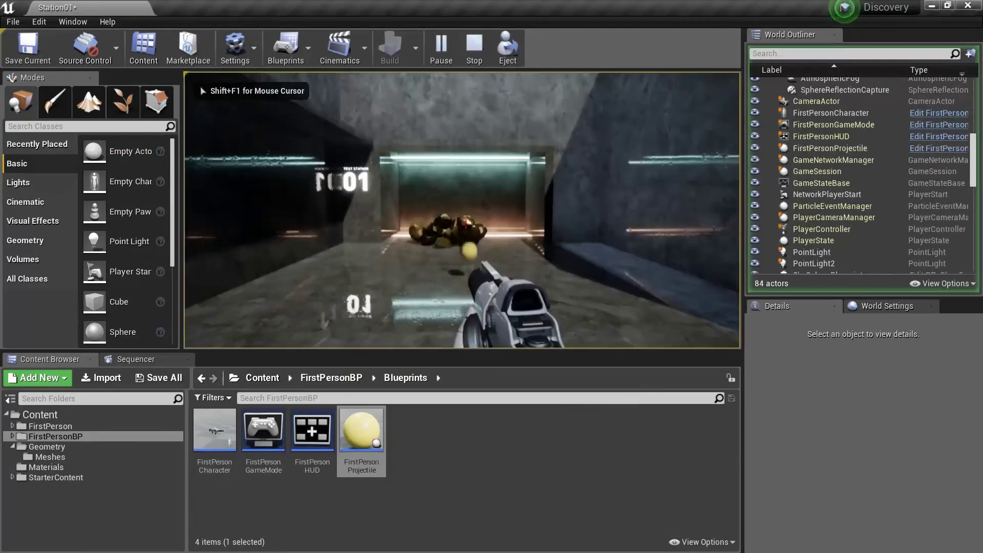
{"action": "key", "text": "Escape"}
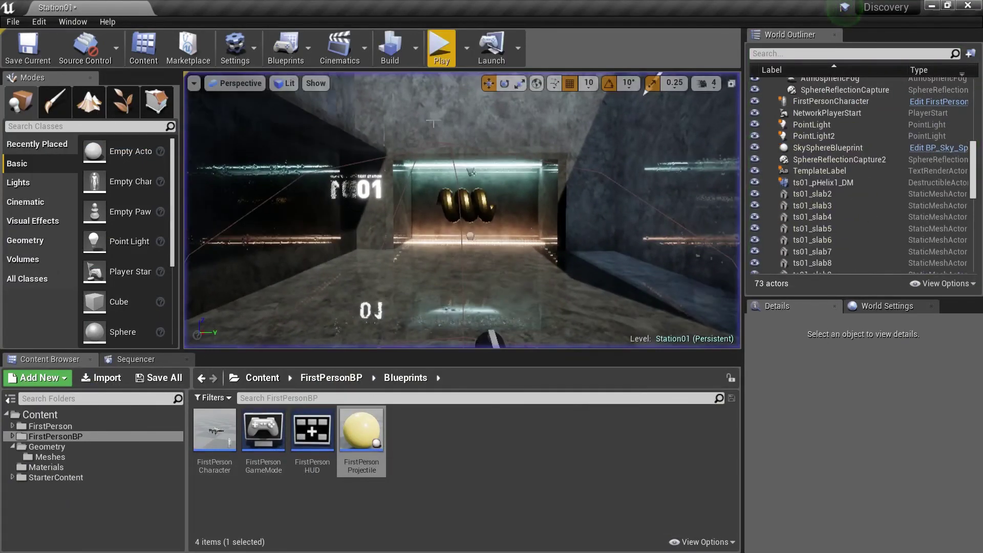
{"action": "left_click", "coordinate": [440, 47]}
{"action": "left_click", "coordinate": [465, 224]}
{"action": "left_click", "coordinate": [466, 224]}
{"action": "left_click", "coordinate": [466, 224]}
{"action": "left_click", "coordinate": [466, 224]}
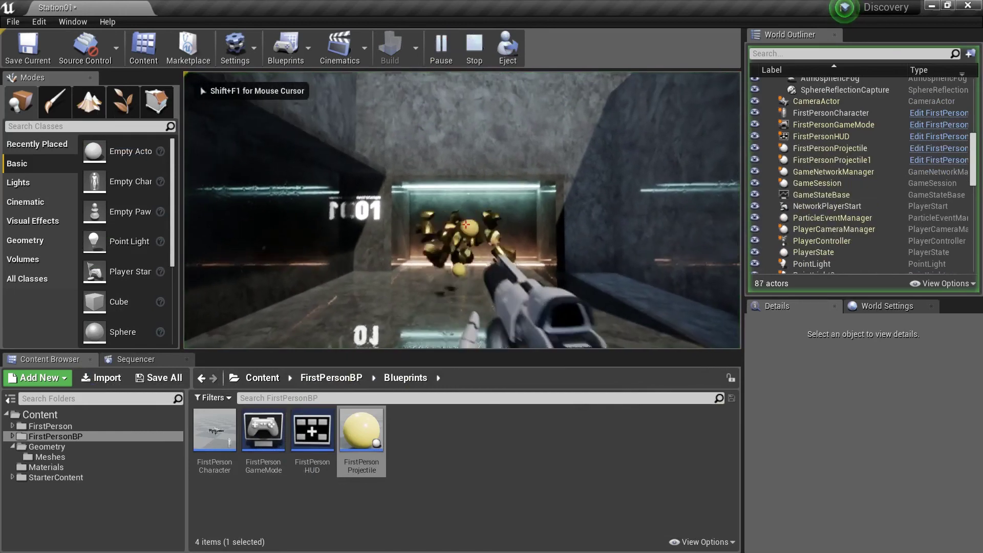
{"action": "key", "text": "w"}
{"action": "key", "text": "w"}
{"action": "left_click", "coordinate": [465, 225]}
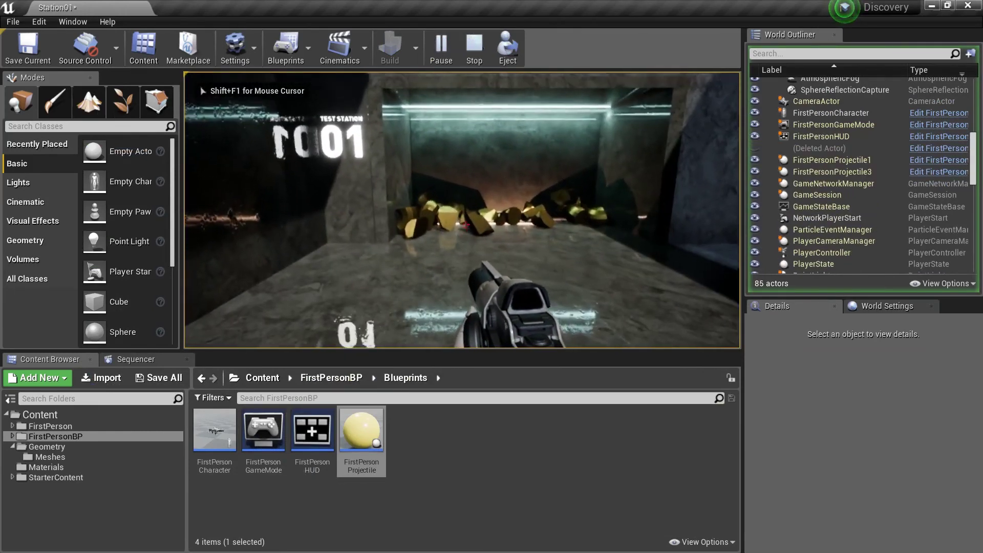
{"action": "left_click", "coordinate": [466, 225]}
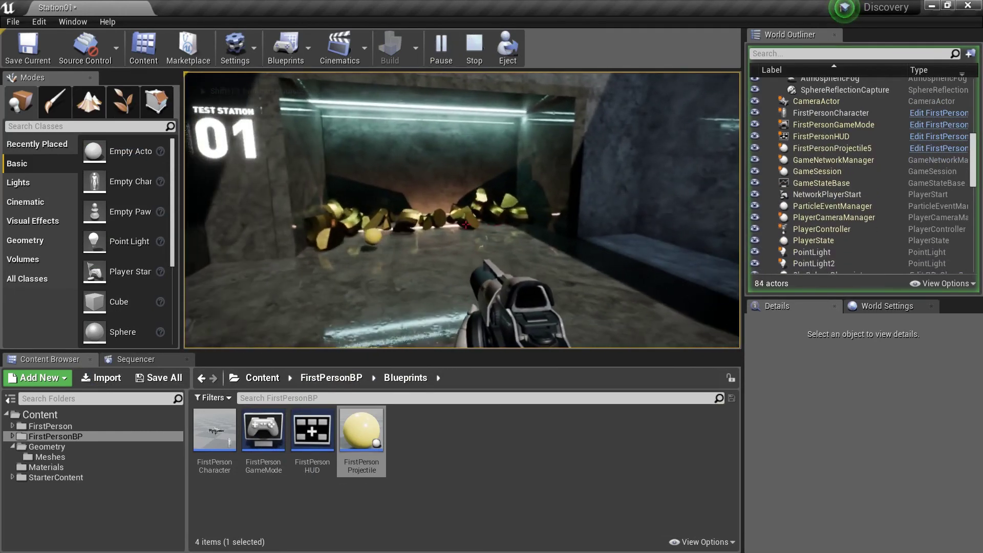